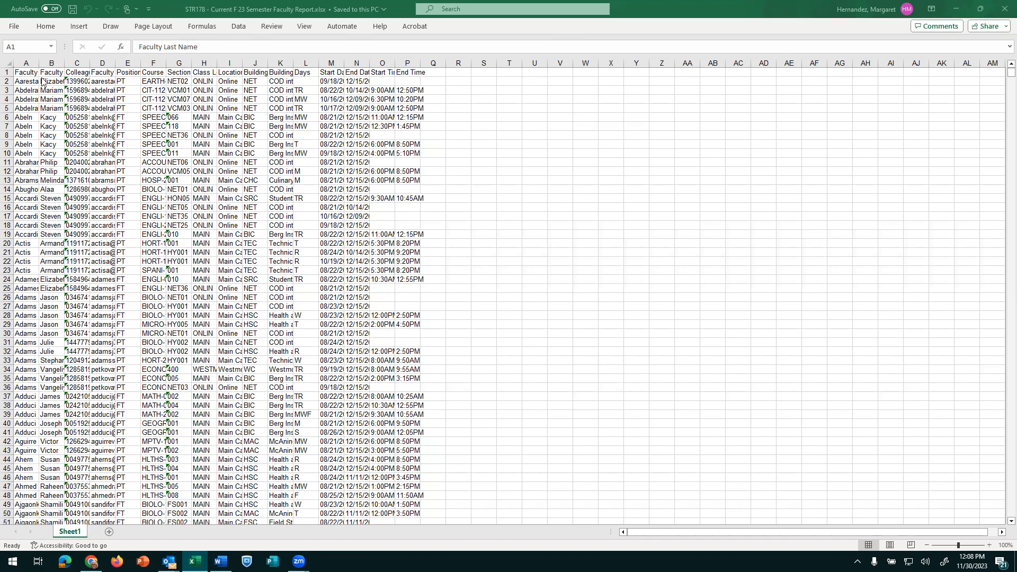
click(8, 72)
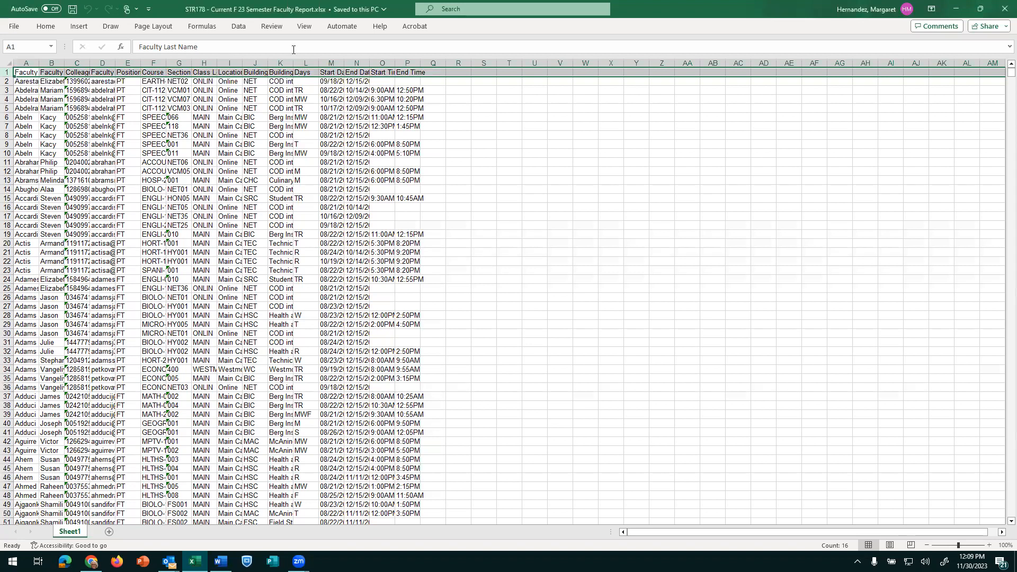
click(239, 27)
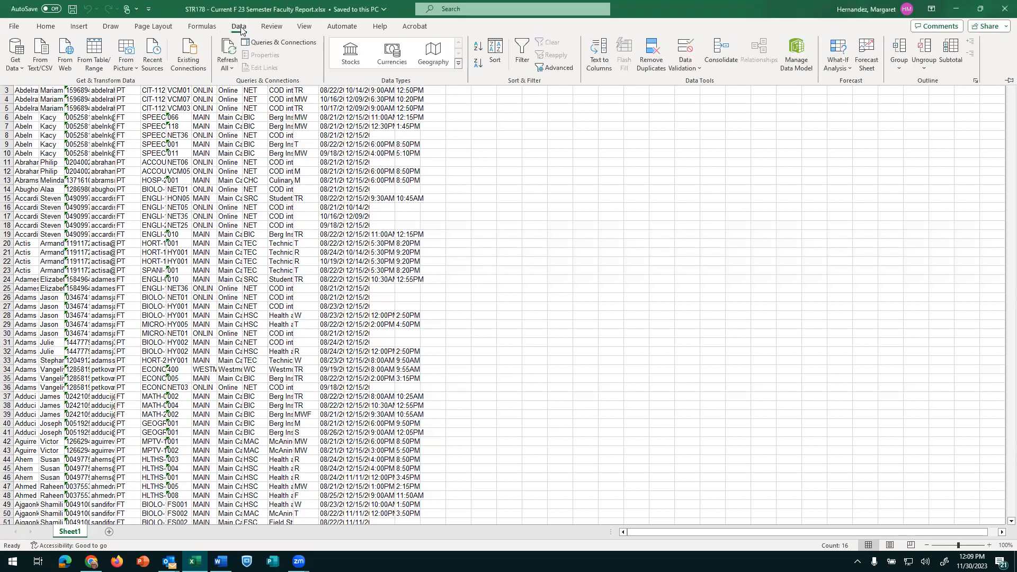
click(552, 167)
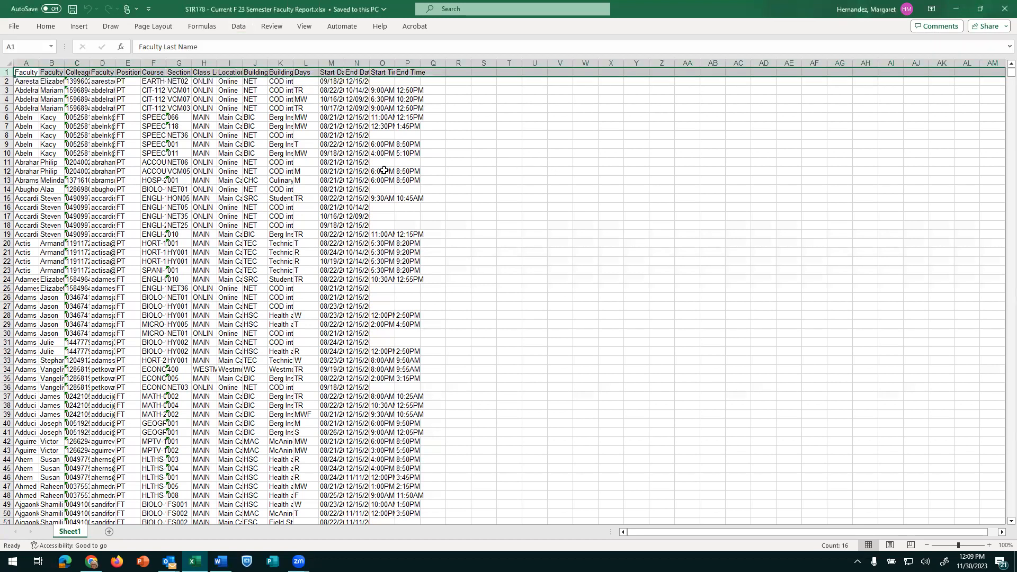
Step: Sort the whole faculty report, treating the first row as headers, by Faculty Last Name on cell values from A to Z
key(ctrl+a)
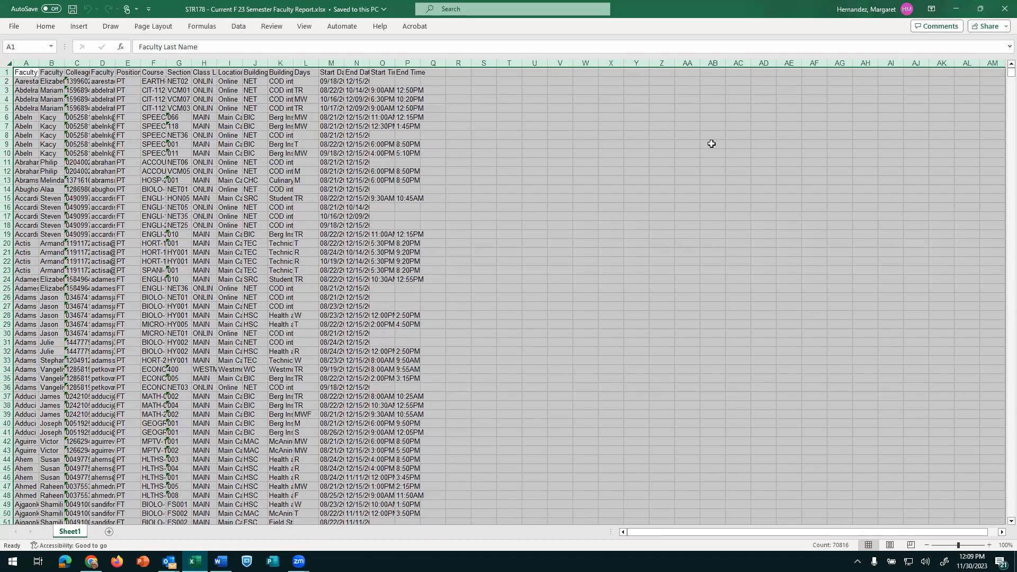
click(704, 142)
key(ctrl+a)
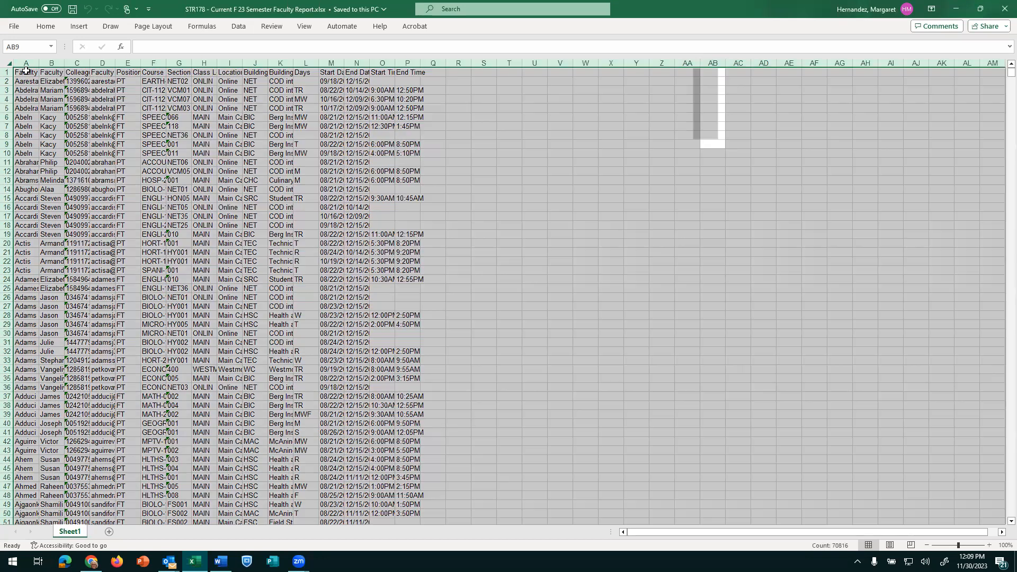
click(239, 28)
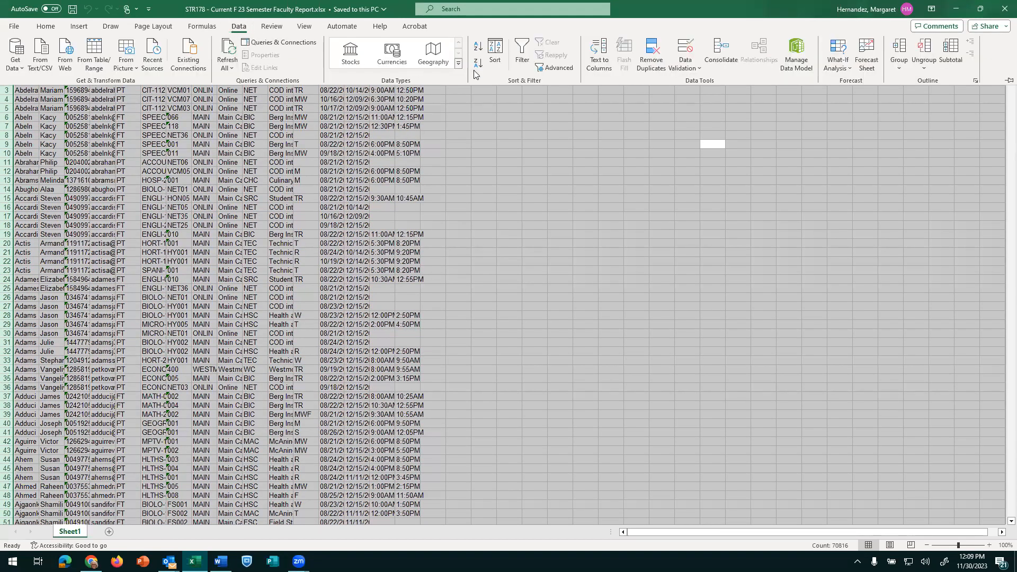
click(495, 53)
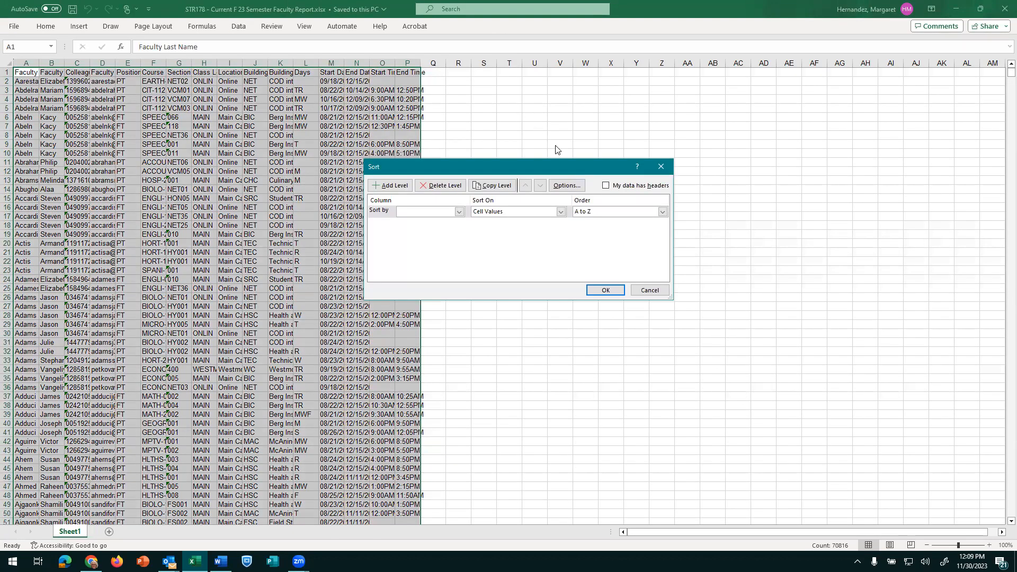
click(460, 212)
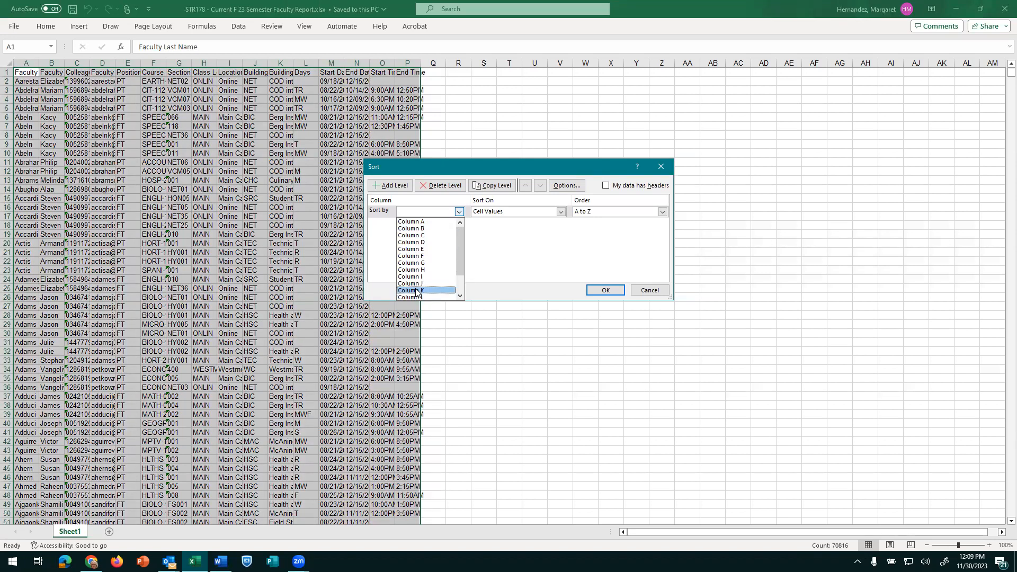
click(606, 185)
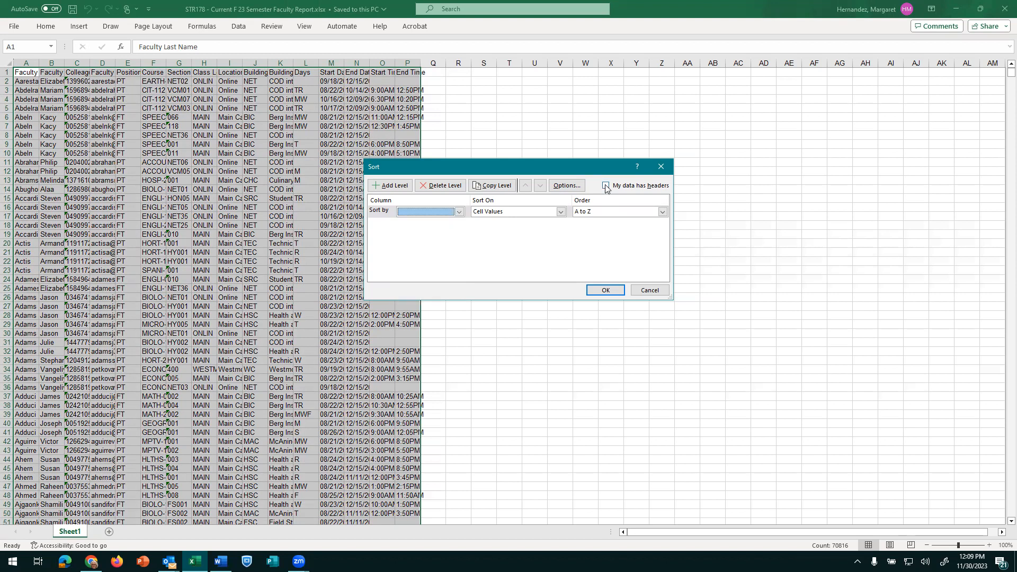
click(606, 185)
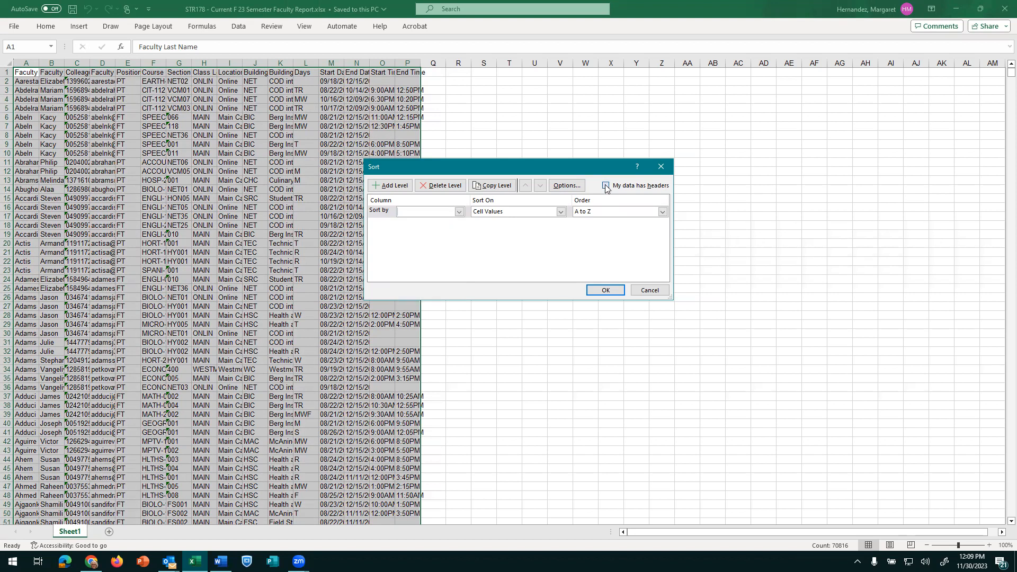
click(459, 213)
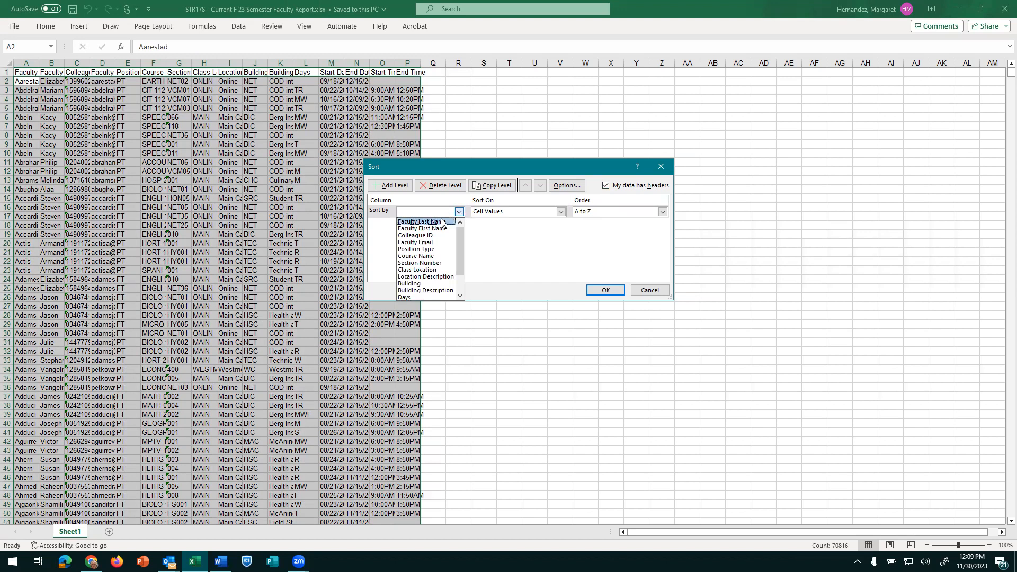
click(442, 222)
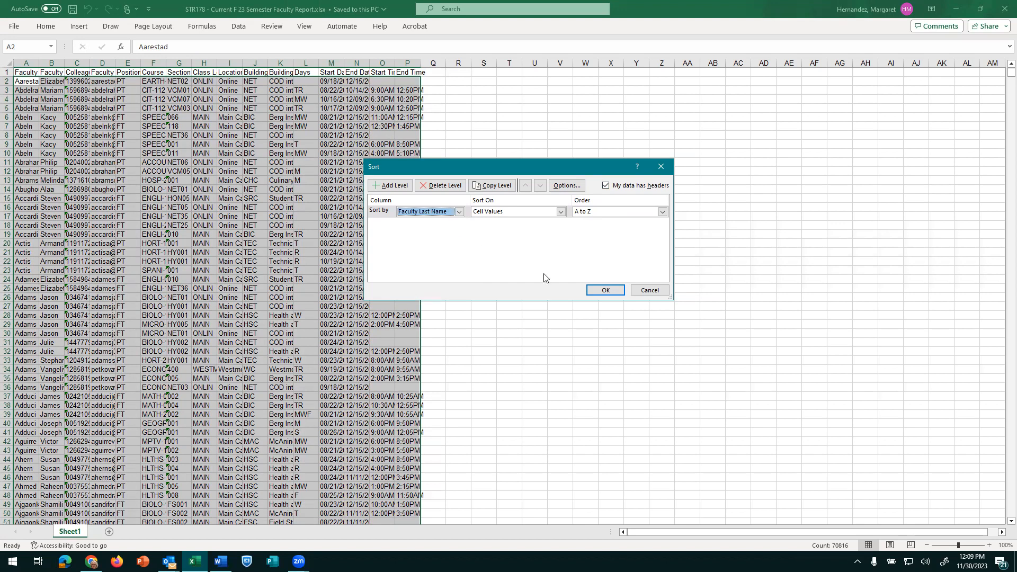
click(594, 289)
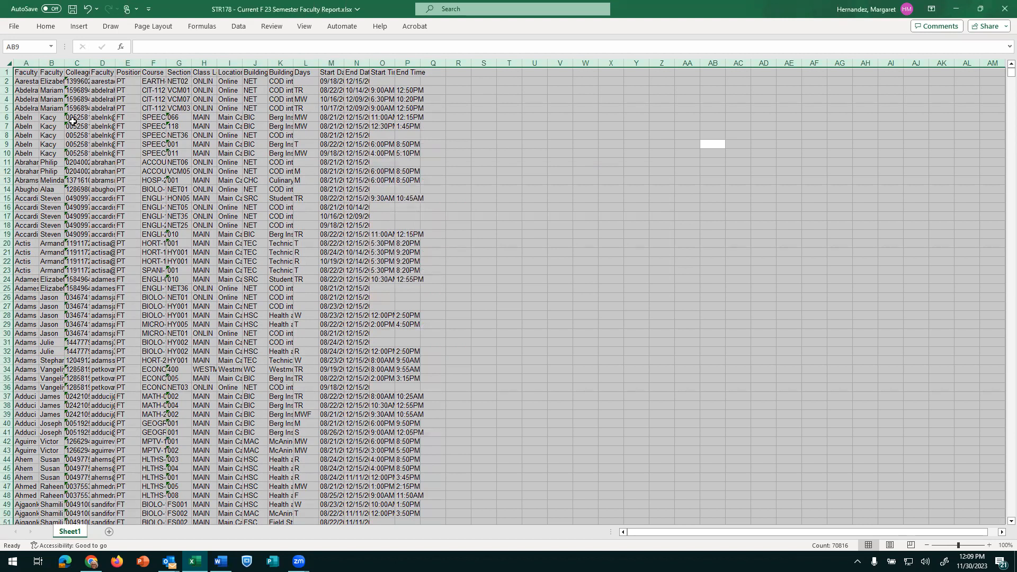
Step: Add a second sort level by Course Name, A to Z, beneath Faculty Last Name and apply the sort
click(238, 27)
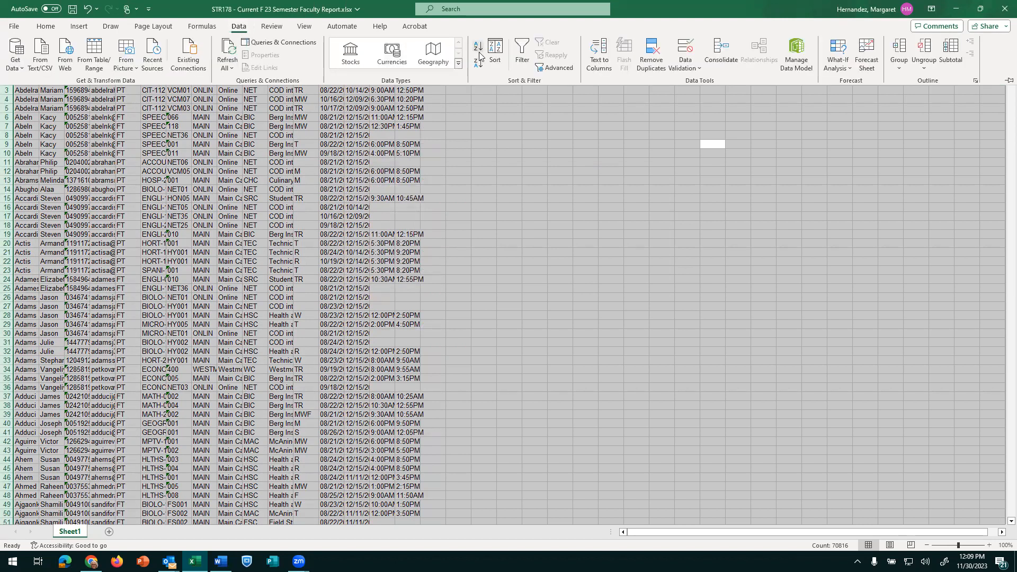
click(494, 62)
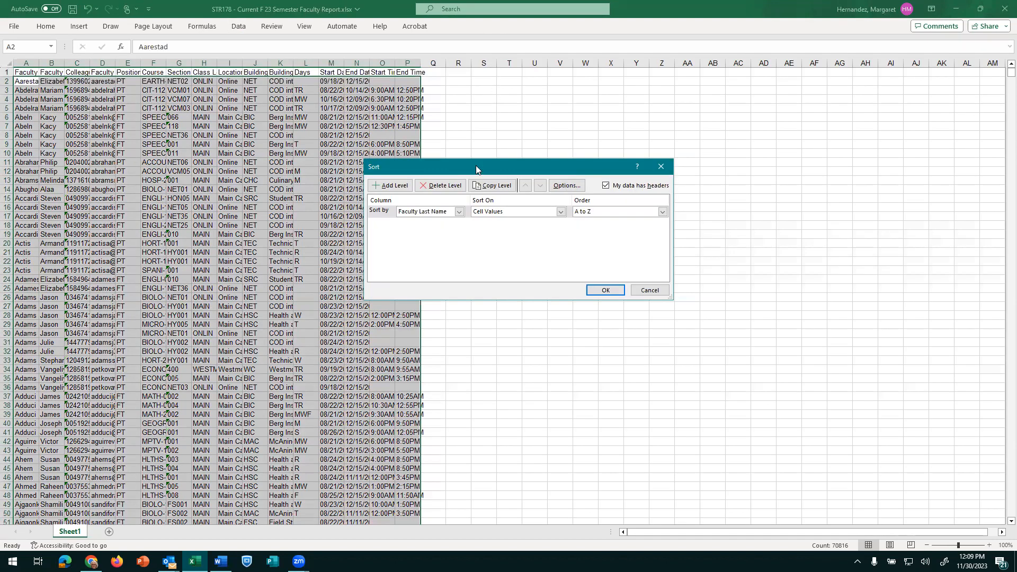
click(394, 190)
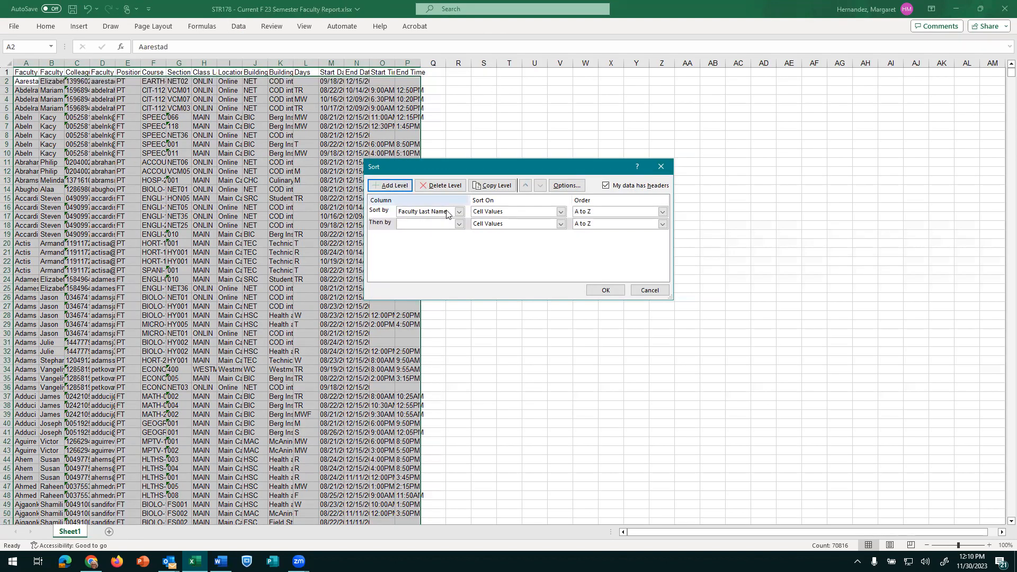
click(458, 224)
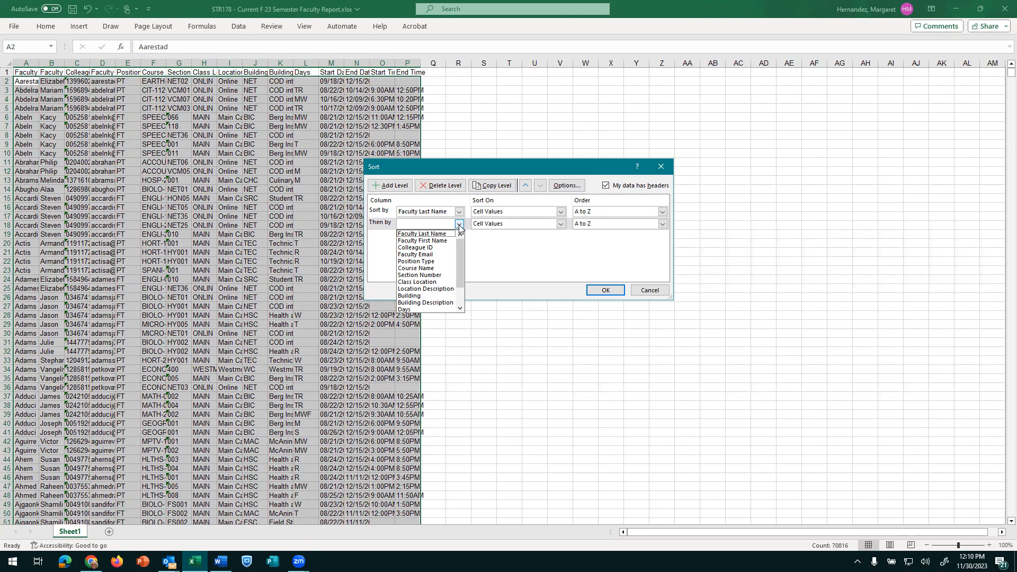
click(436, 268)
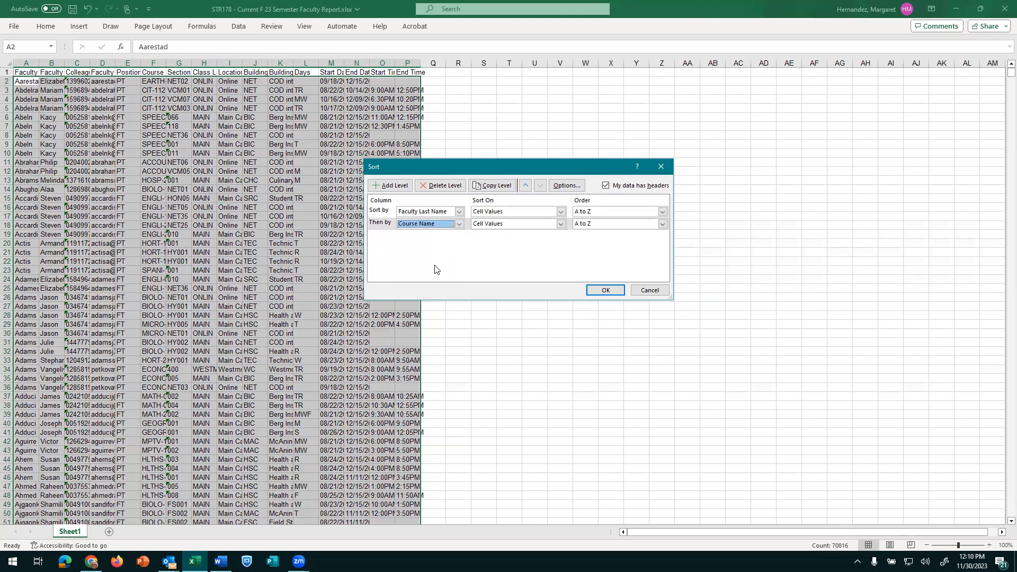
click(603, 291)
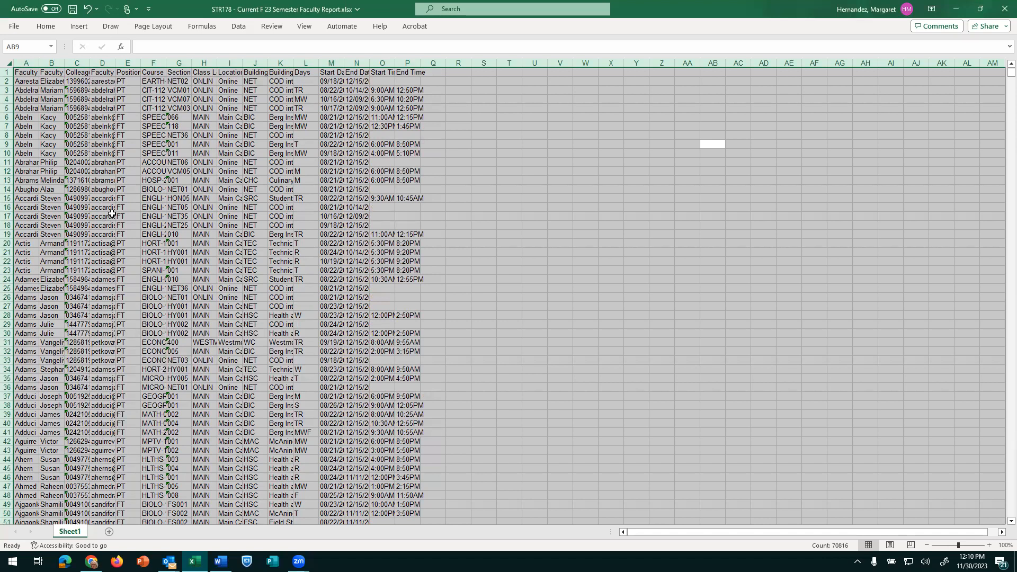
Step: Add a new worksheet and name it ELA
click(109, 532)
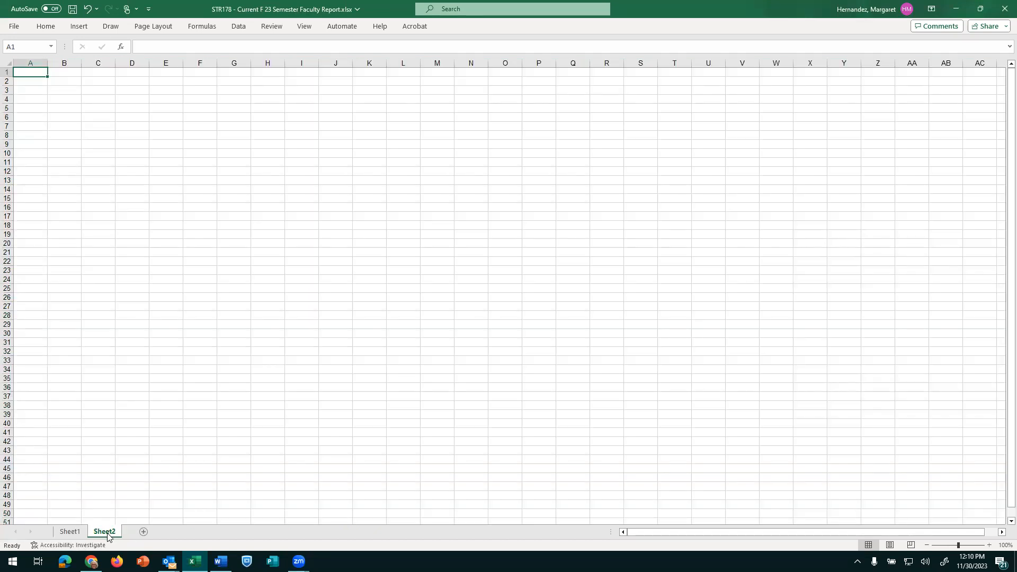
double_click(108, 532)
text(EL)
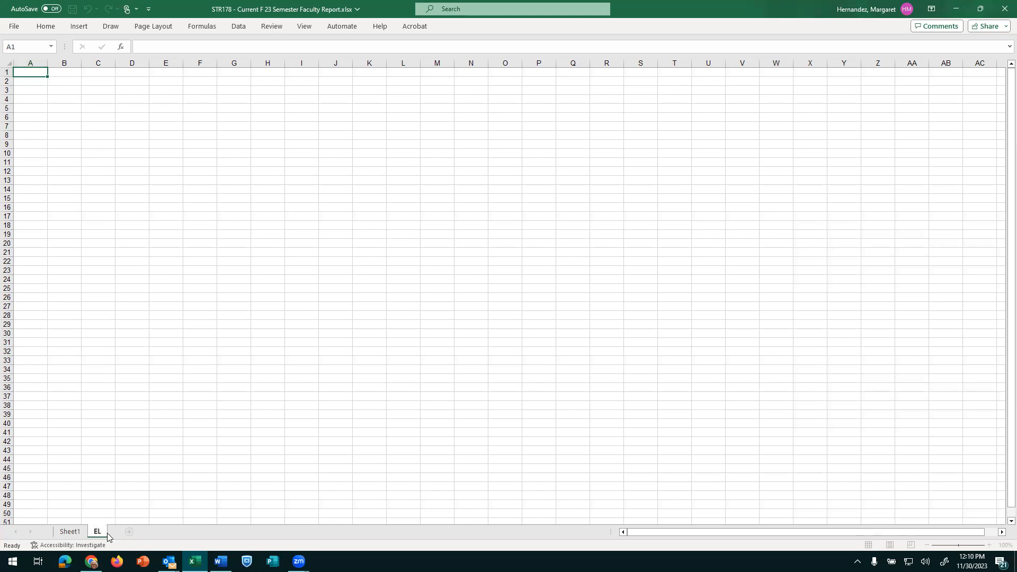
text(A)
key(Return)
Step: Add a worksheet named Speech, plus another new worksheet with E entered in cell A1
click(134, 532)
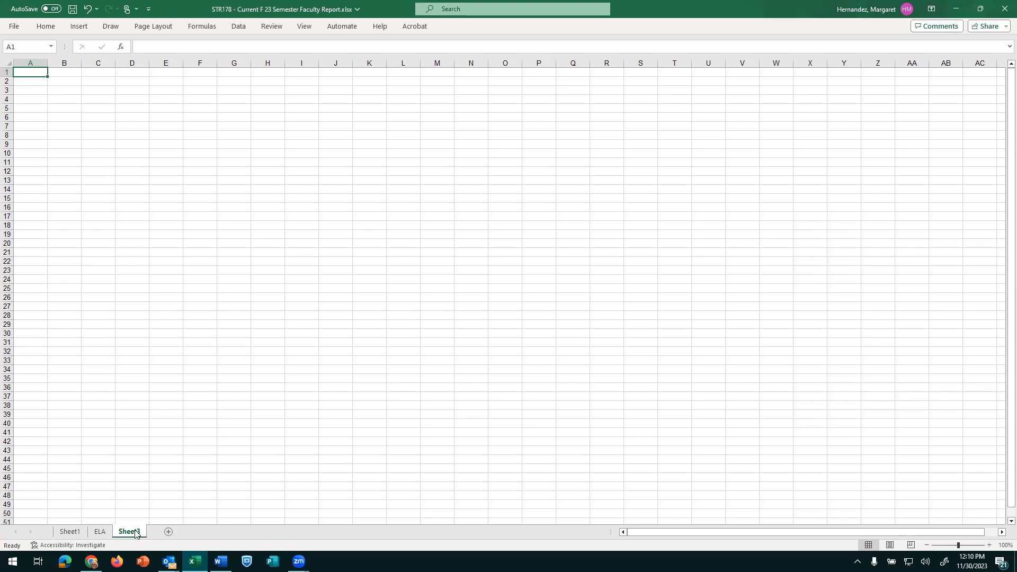
double_click(135, 532)
text(Spe)
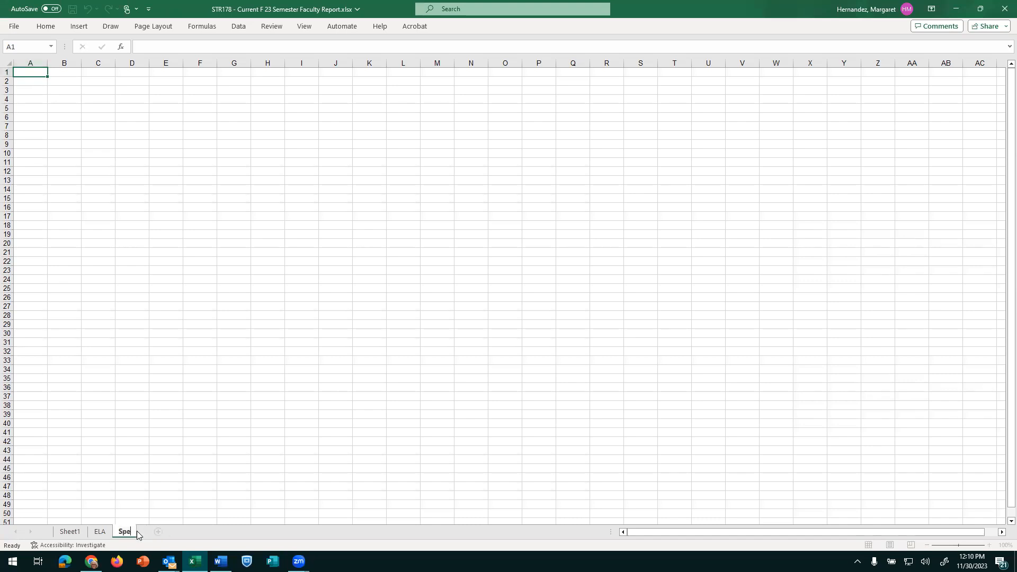
text(ech)
key(Return)
click(167, 534)
text(E)
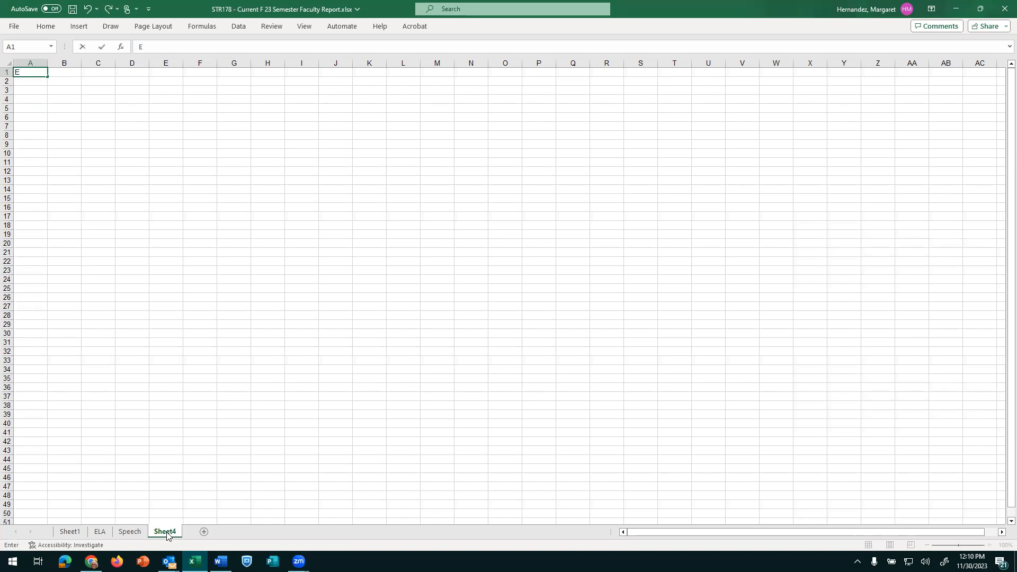
Step: Rename Sheet1, which holds the full faculty data, as Raw F S 24
click(69, 532)
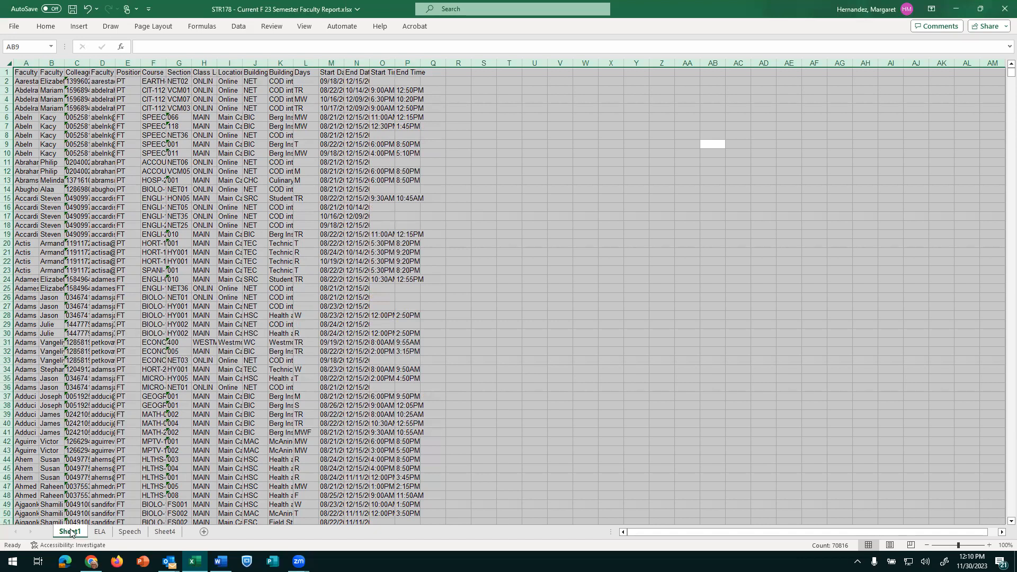
right_click(72, 532)
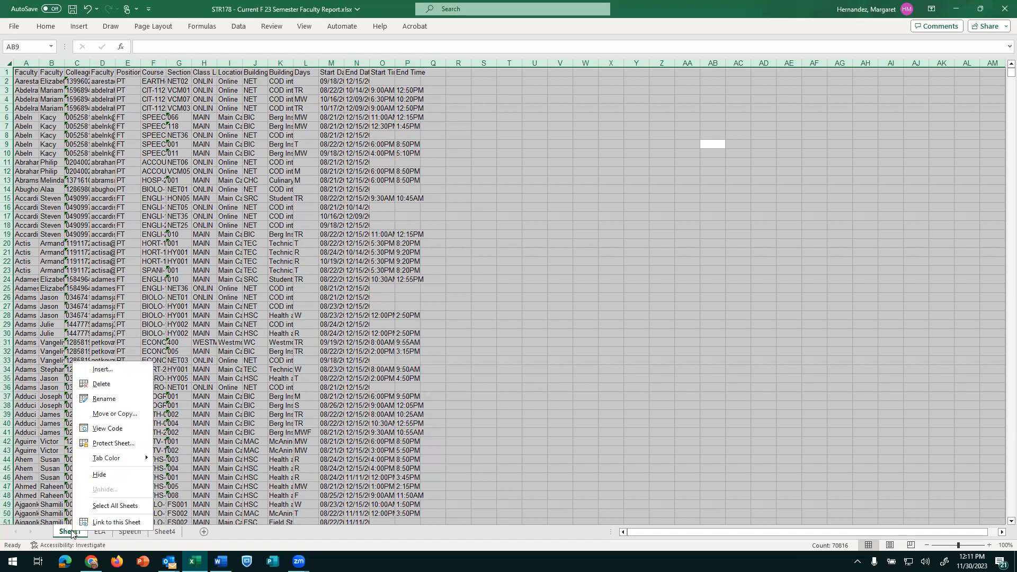
click(104, 398)
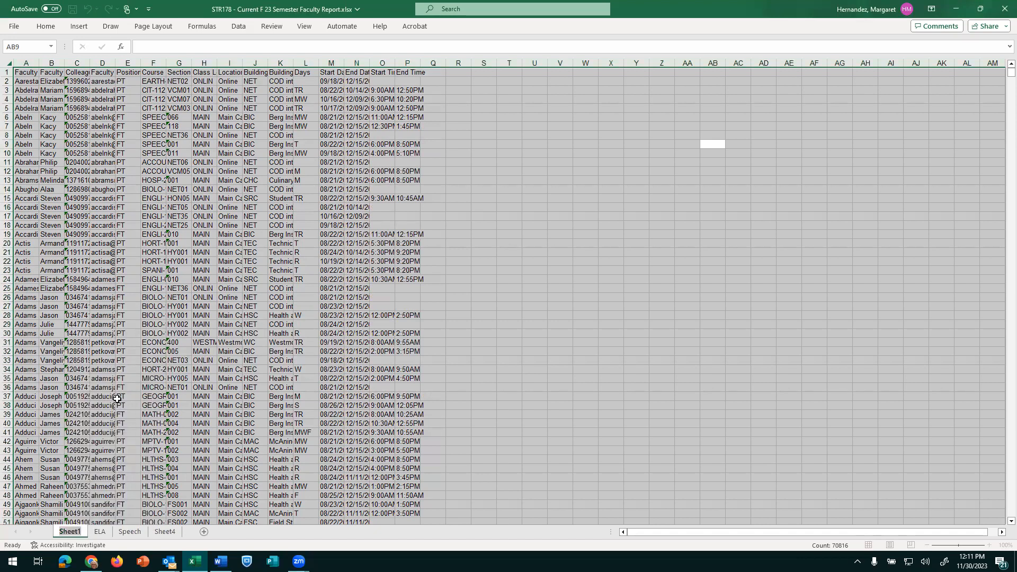
text(Raw F 2)
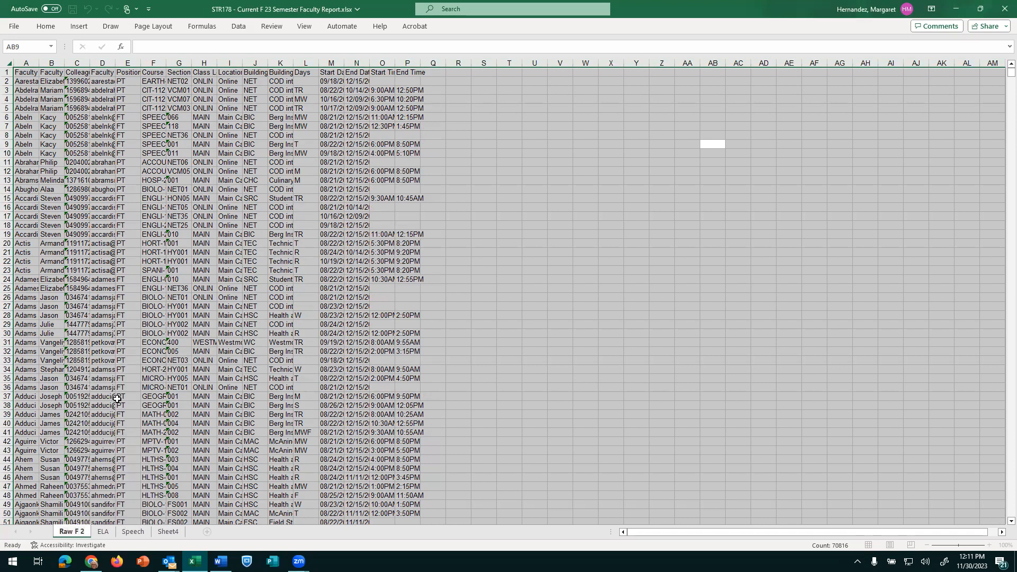
key(BackSpace)
text(S 24)
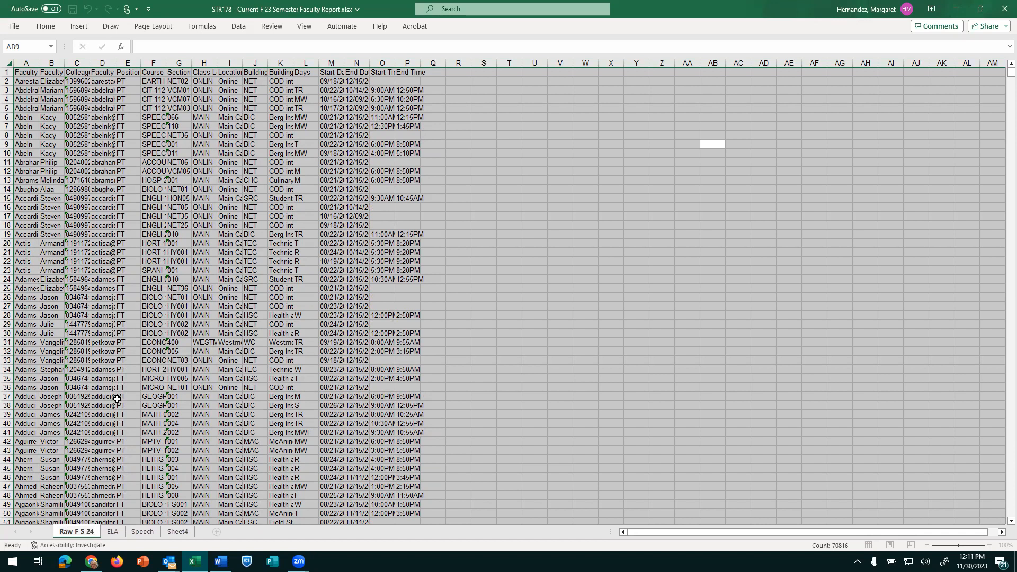
click(113, 532)
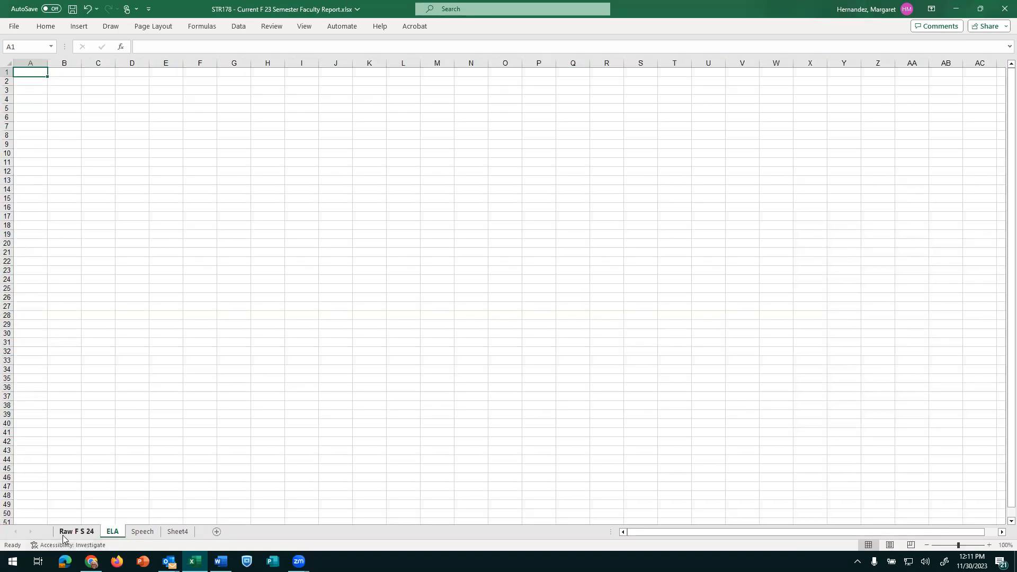
Step: Copy the header row from the Raw F S 24 sheet into row 1 of the ELA sheet
click(64, 532)
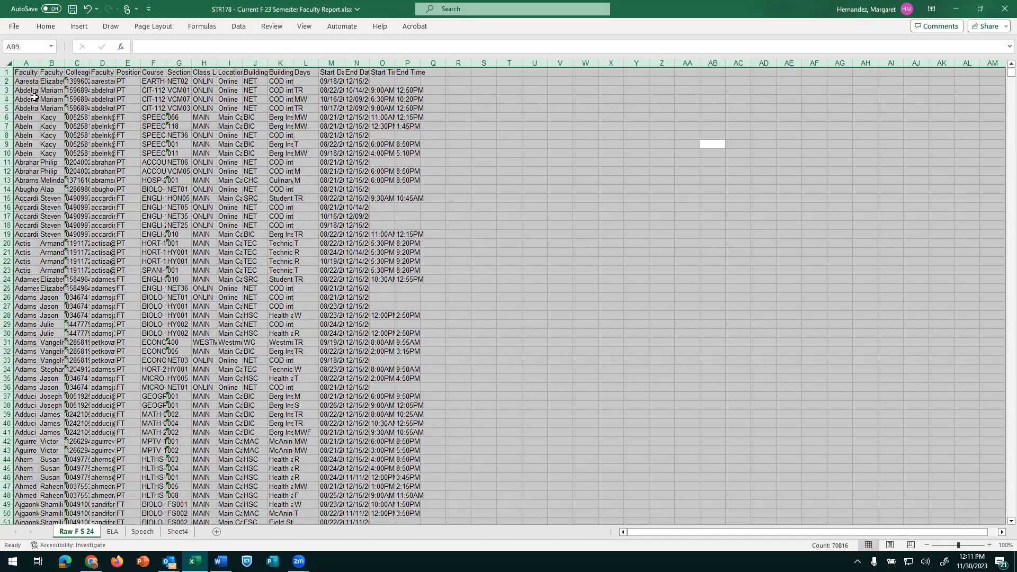
click(8, 72)
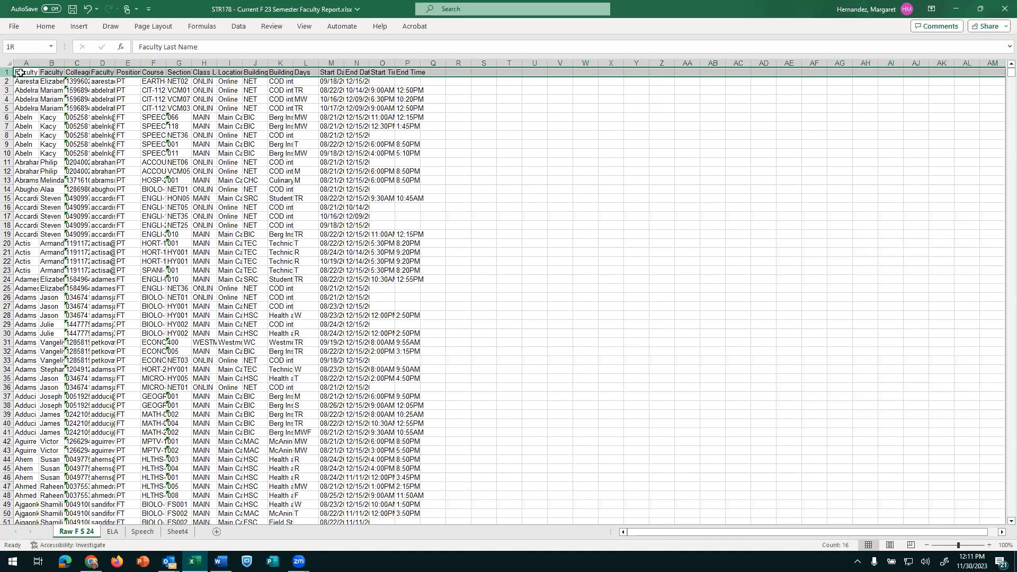
right_click(21, 75)
click(54, 114)
click(113, 531)
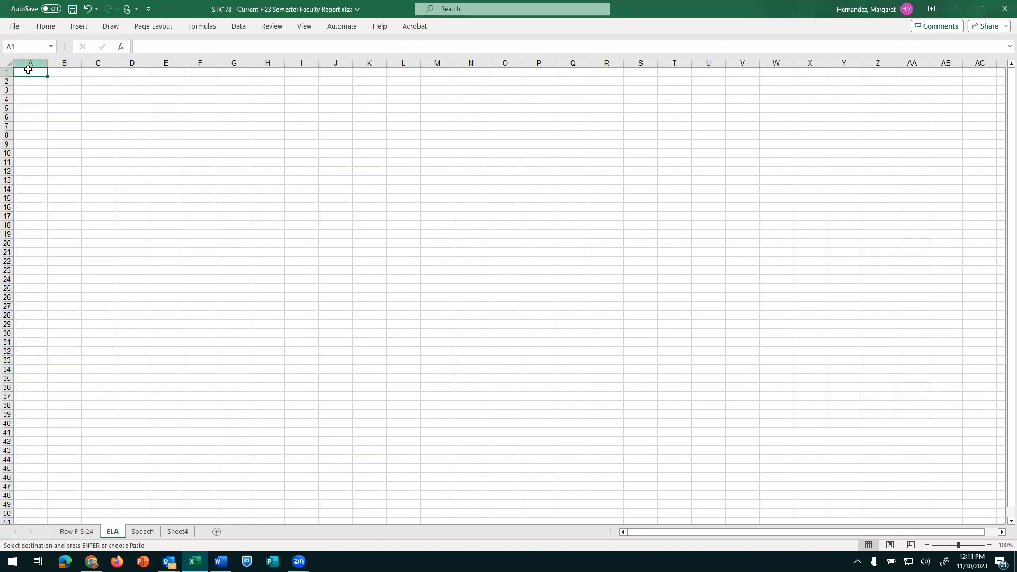
right_click(18, 73)
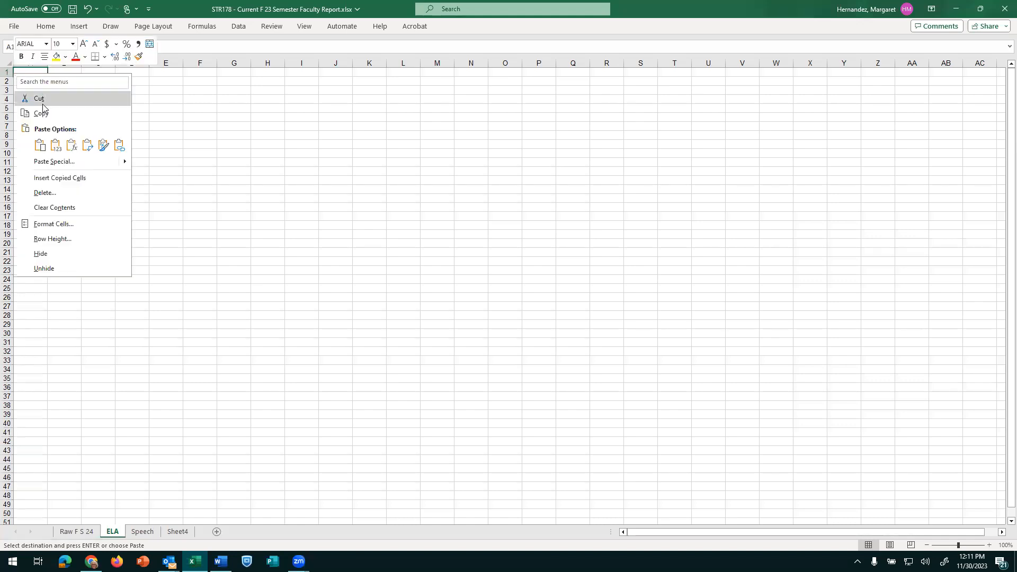
click(40, 145)
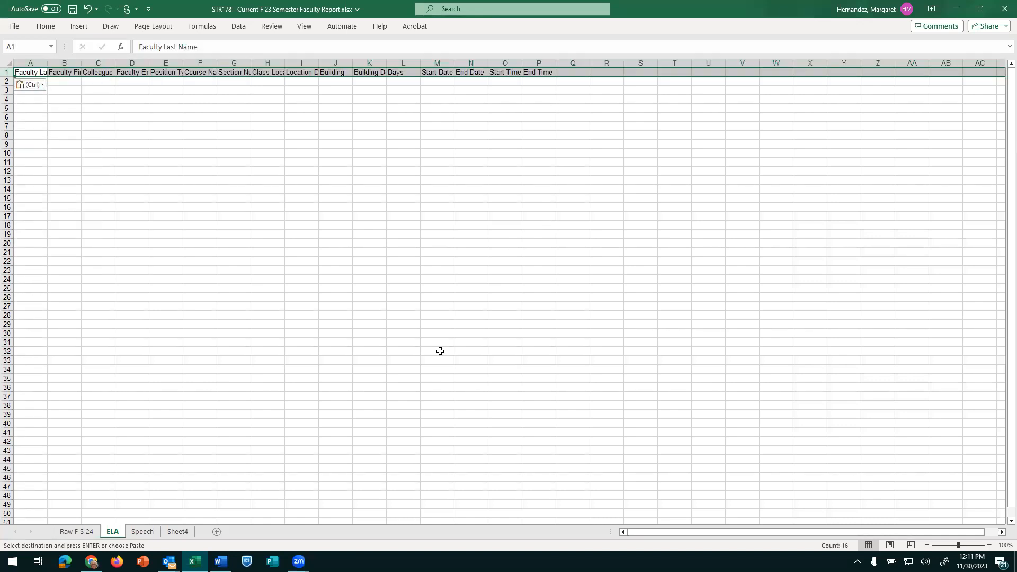
Step: Look through the faculty rows on the Raw F S 24 sheet to see how the courses are ordered
click(78, 531)
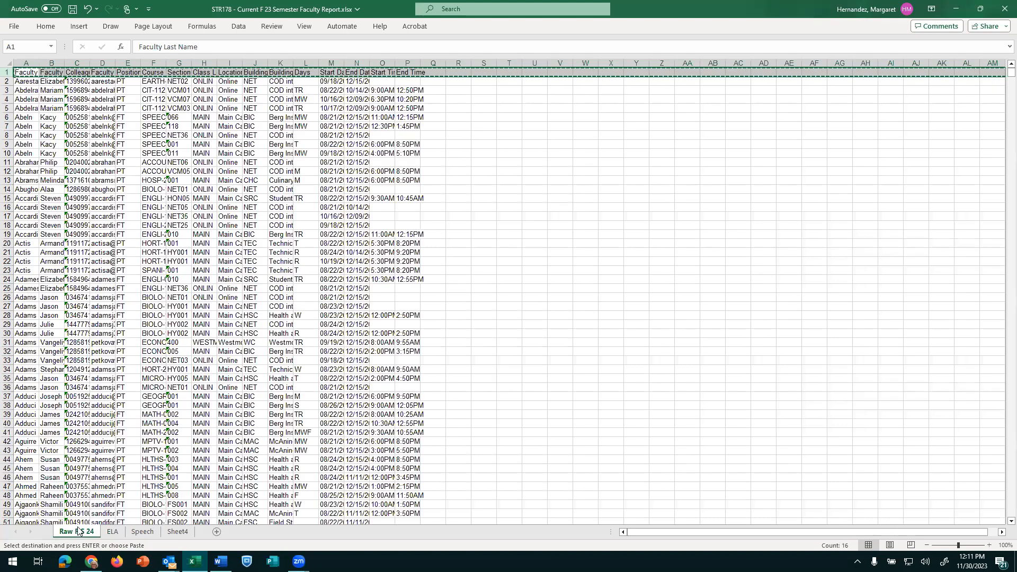
click(187, 279)
scroll(214, 294, down, 11)
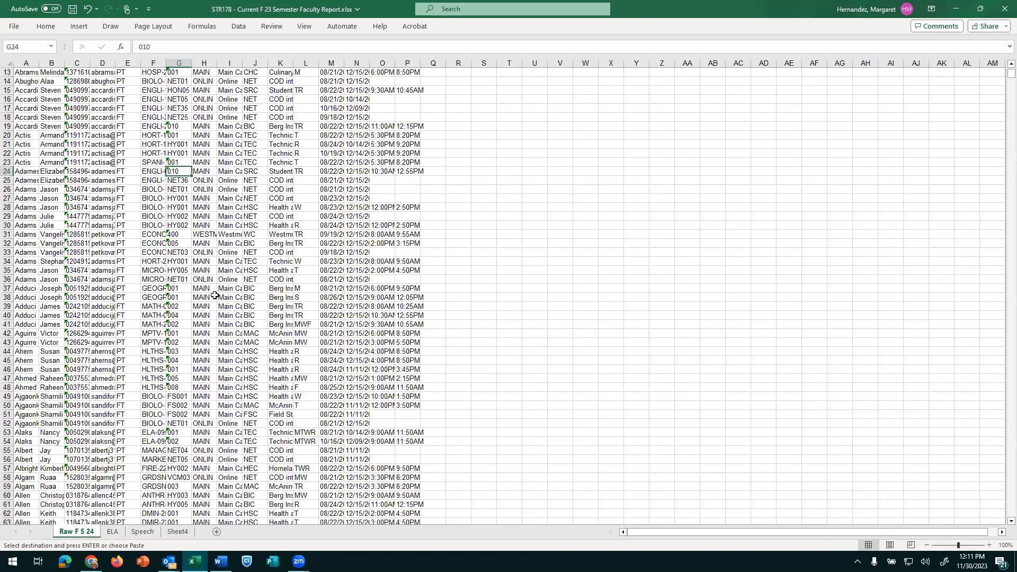
scroll(212, 292, down, 3)
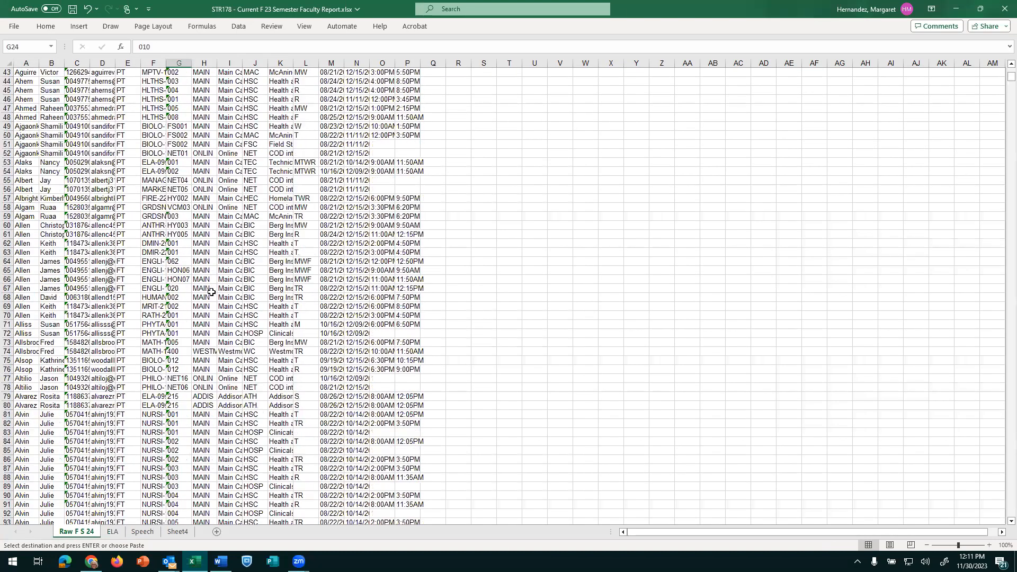
scroll(218, 294, up, 6)
scroll(218, 294, up, 8)
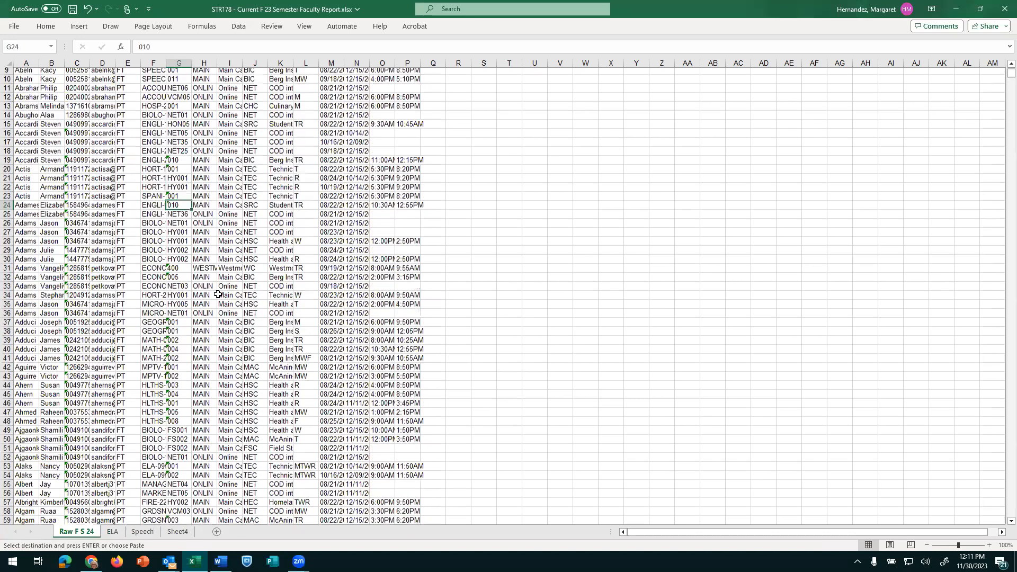
scroll(109, 309, up, 1)
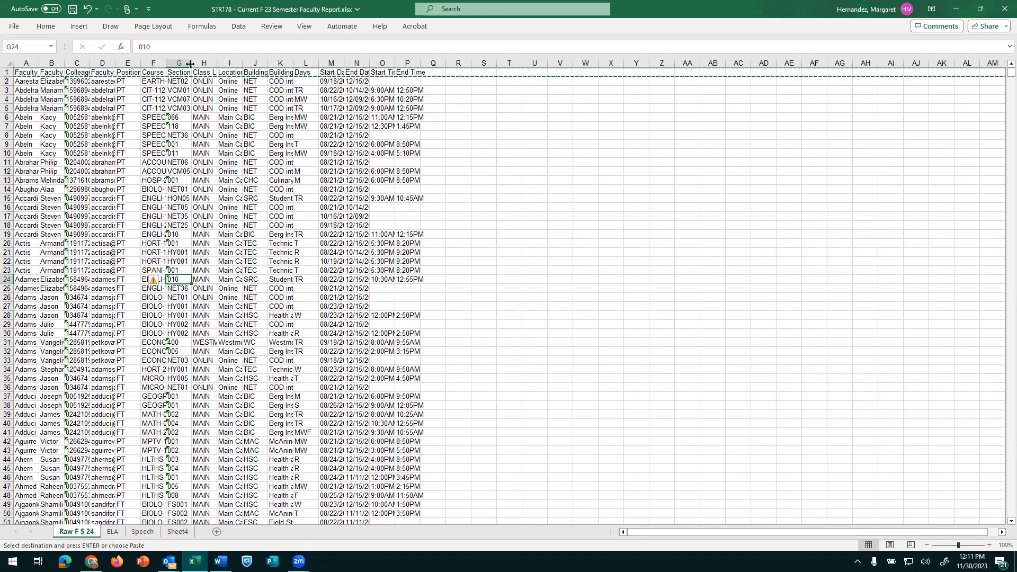
Step: Sort all the Raw F S 24 data by Course Name only, A to Z, removing the Faculty Last Name sort level
click(30, 72)
key(ctrl+shift+End)
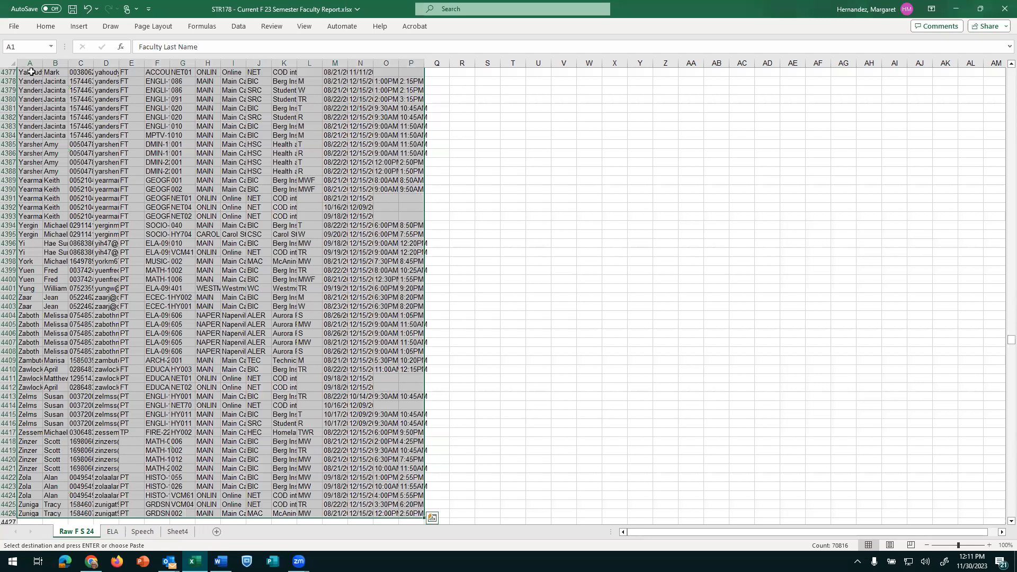
click(236, 28)
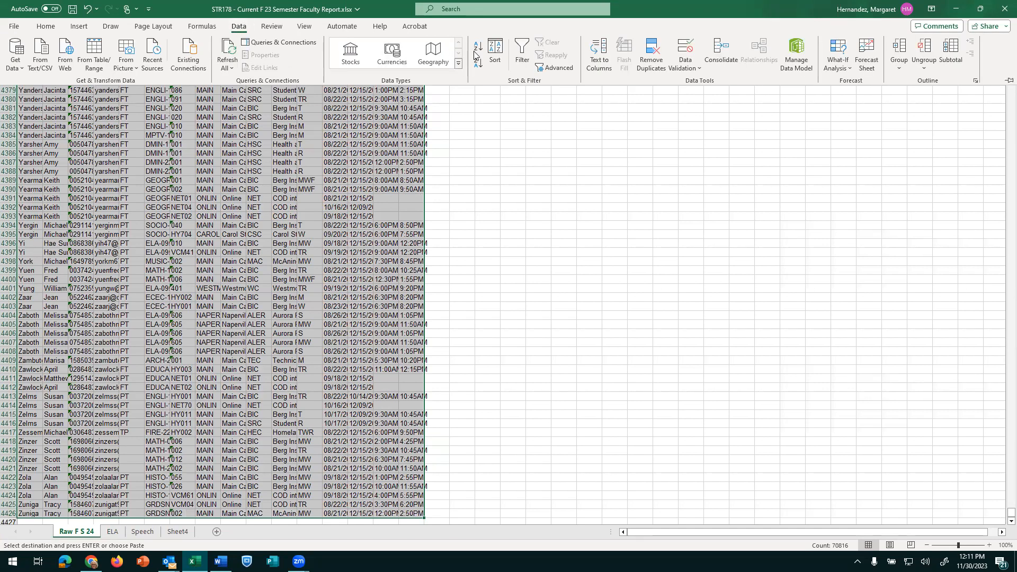
click(494, 56)
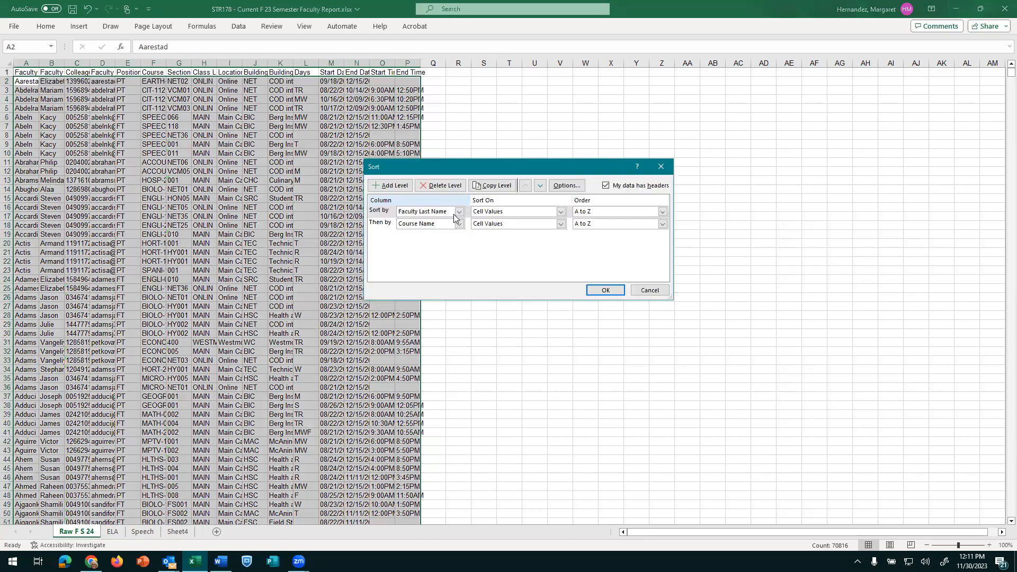
click(436, 185)
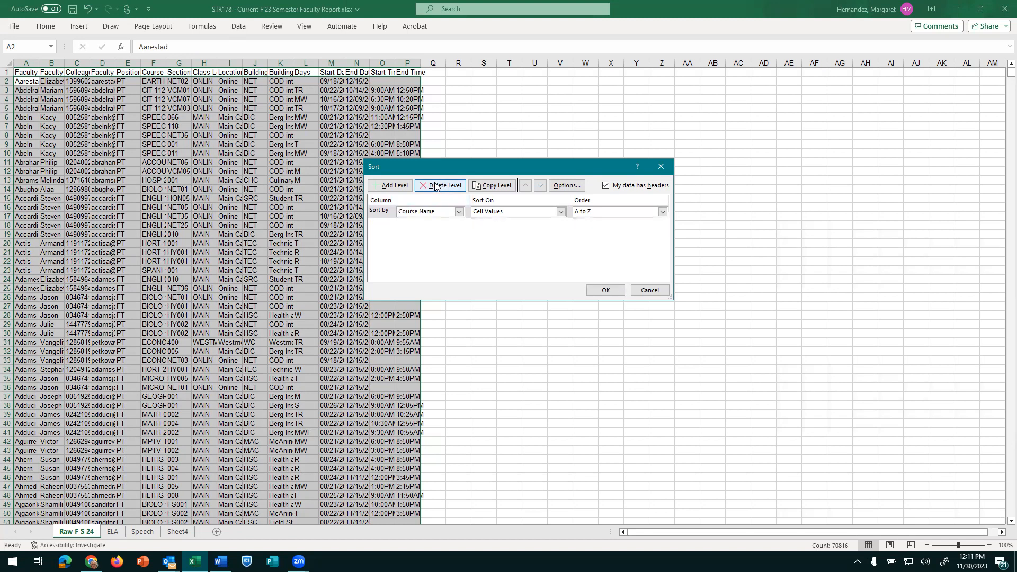
click(607, 290)
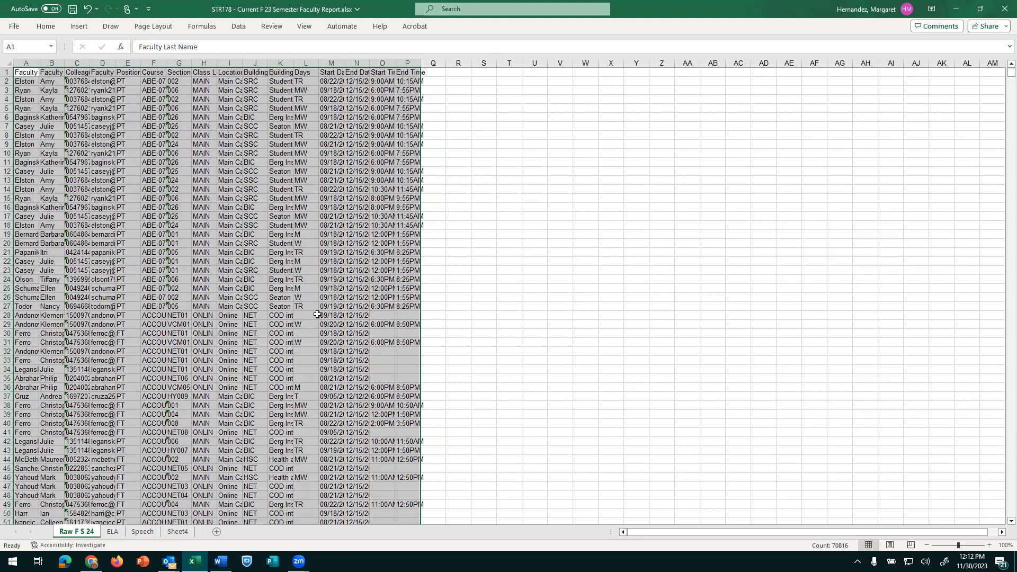
Step: Copy the ABE course rows 2 to 27 from Raw F S 24 into the ELA sheet starting at row 2
click(170, 216)
drag(152, 82, 147, 303)
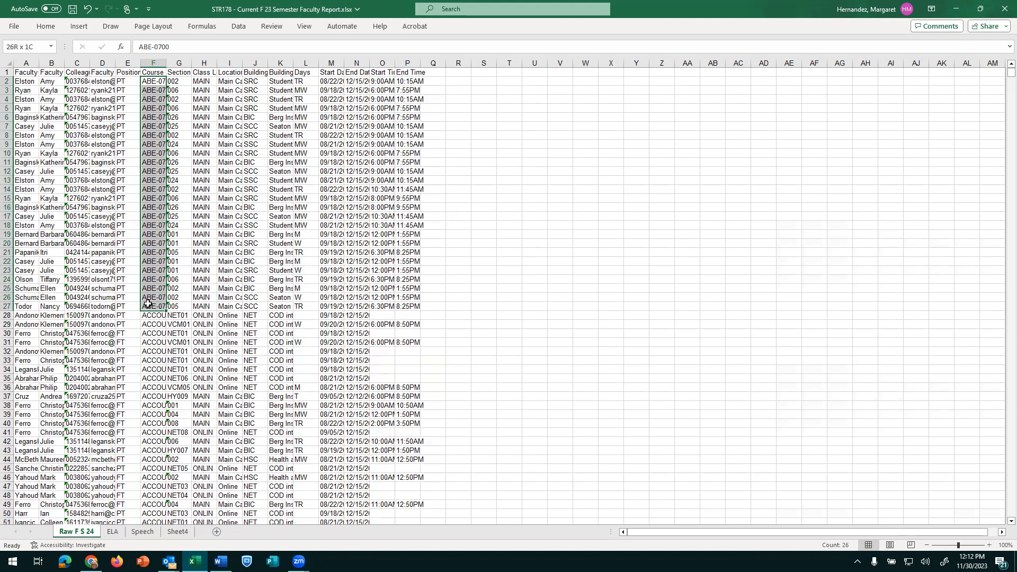
drag(148, 302, 147, 302)
drag(9, 82, 30, 307)
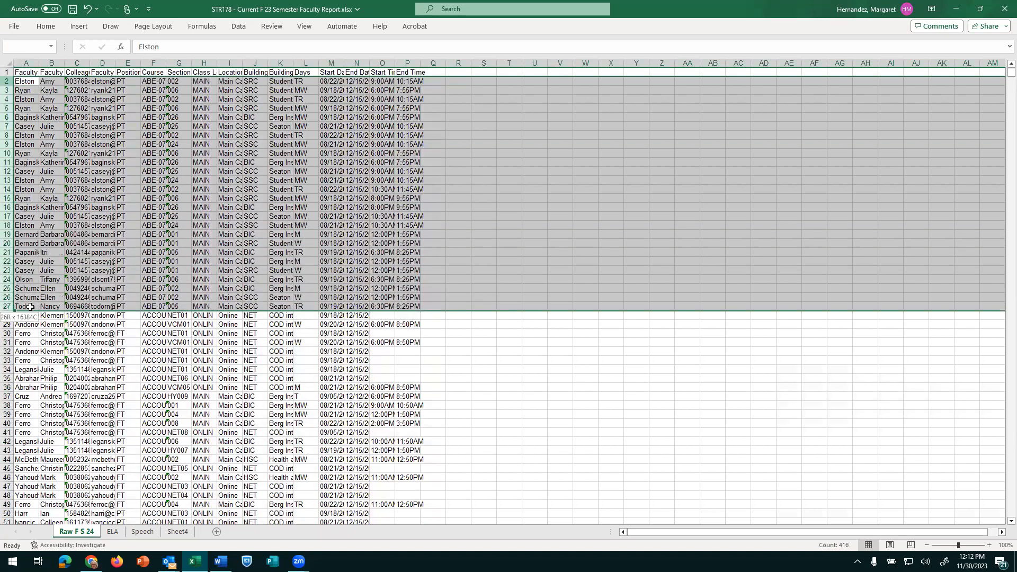
right_click(94, 211)
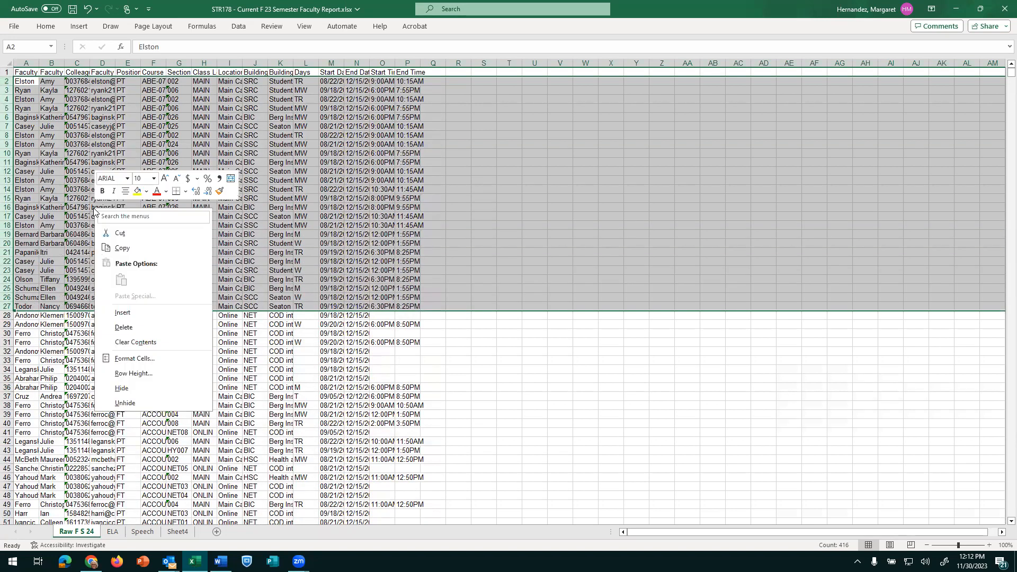
click(129, 248)
click(111, 531)
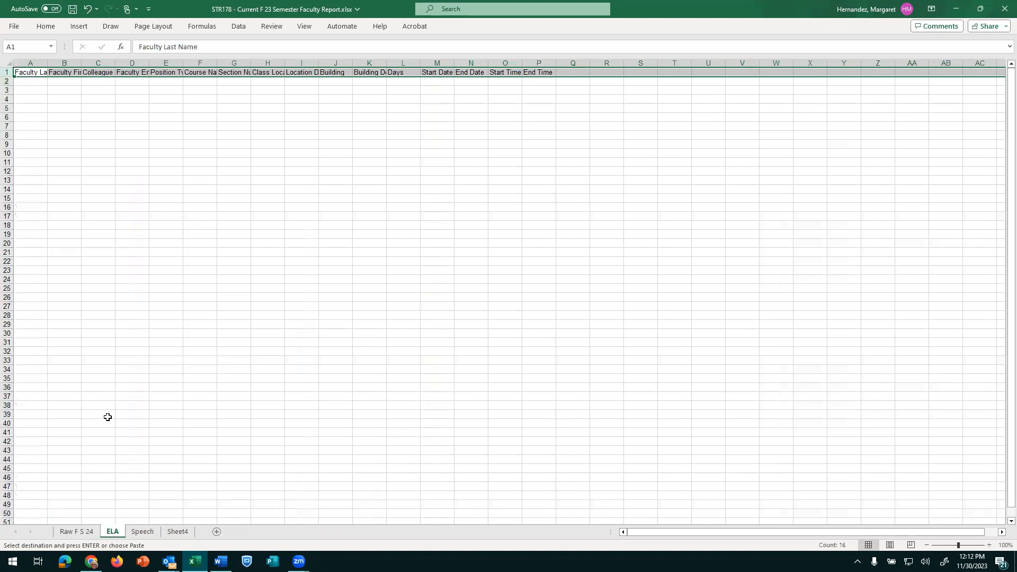
click(7, 81)
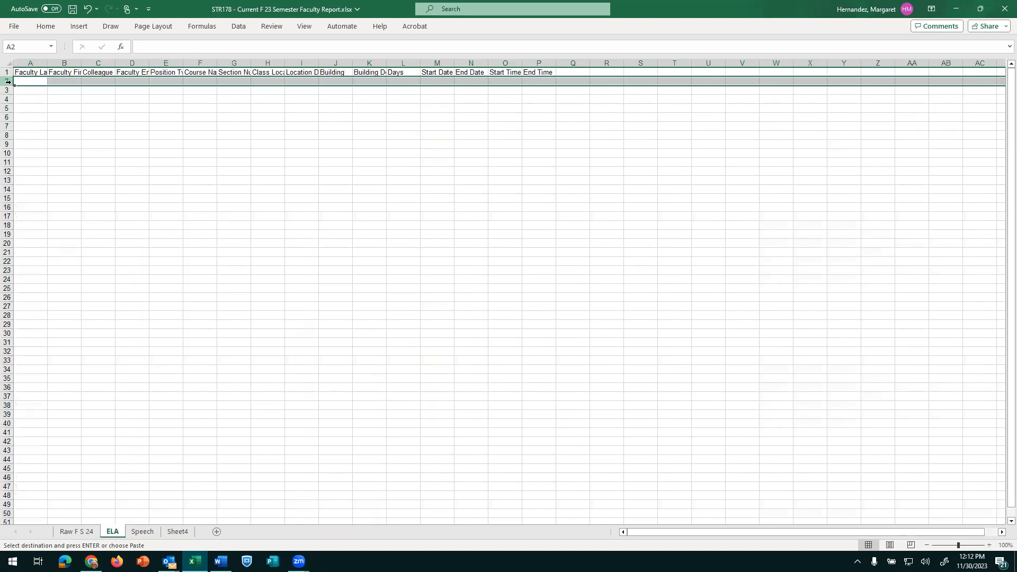
right_click(7, 81)
click(33, 155)
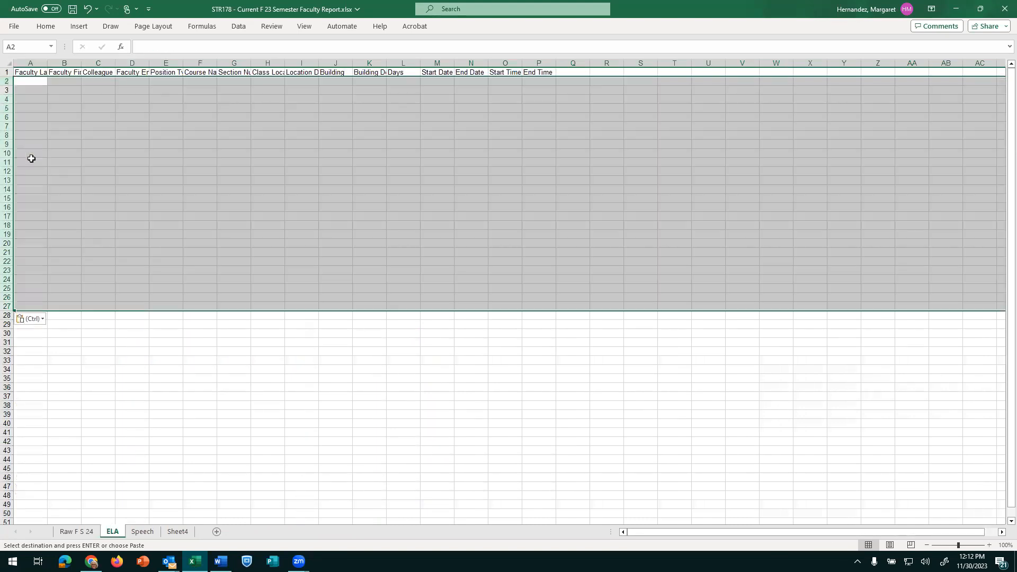
Step: Locate the start of the ELA course rows on the Raw F S 24 sheet
click(90, 532)
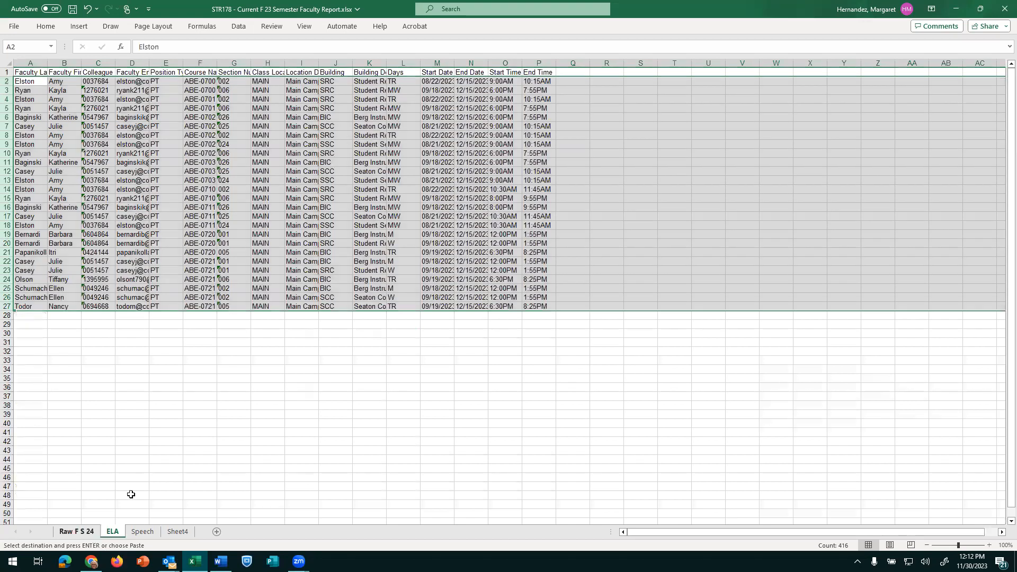
scroll(195, 421, down, 11)
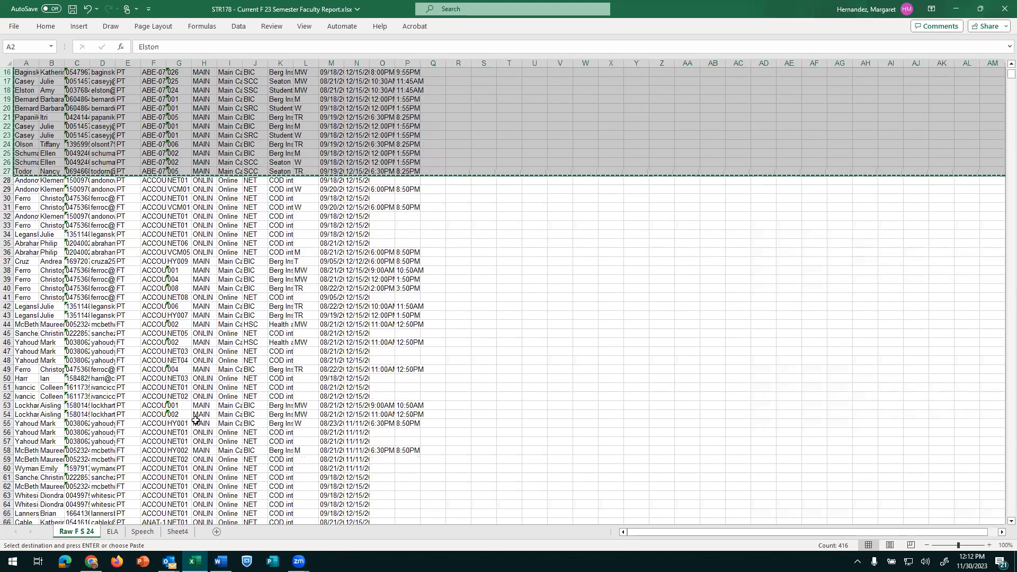
click(170, 342)
click(169, 428)
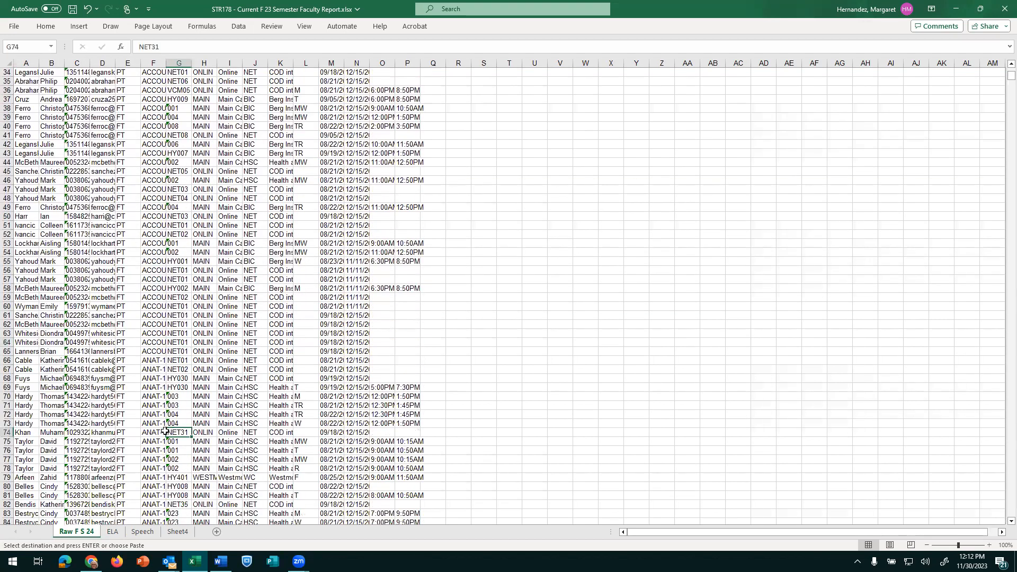
scroll(170, 427, down, 4)
scroll(169, 425, down, 12)
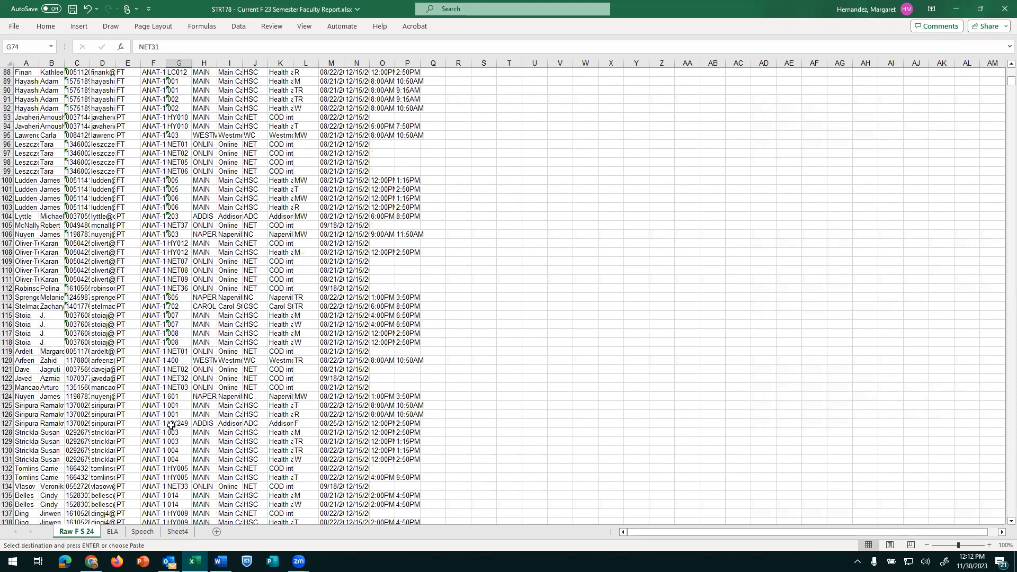
scroll(169, 426, down, 13)
scroll(974, 267, down, 9)
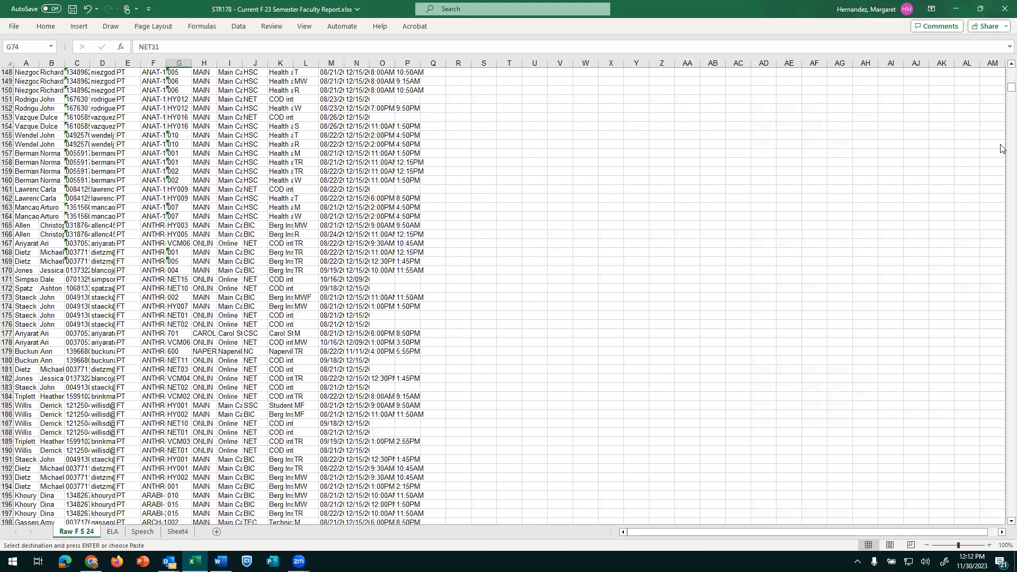
drag(1001, 97, 1001, 212)
scroll(306, 295, down, 18)
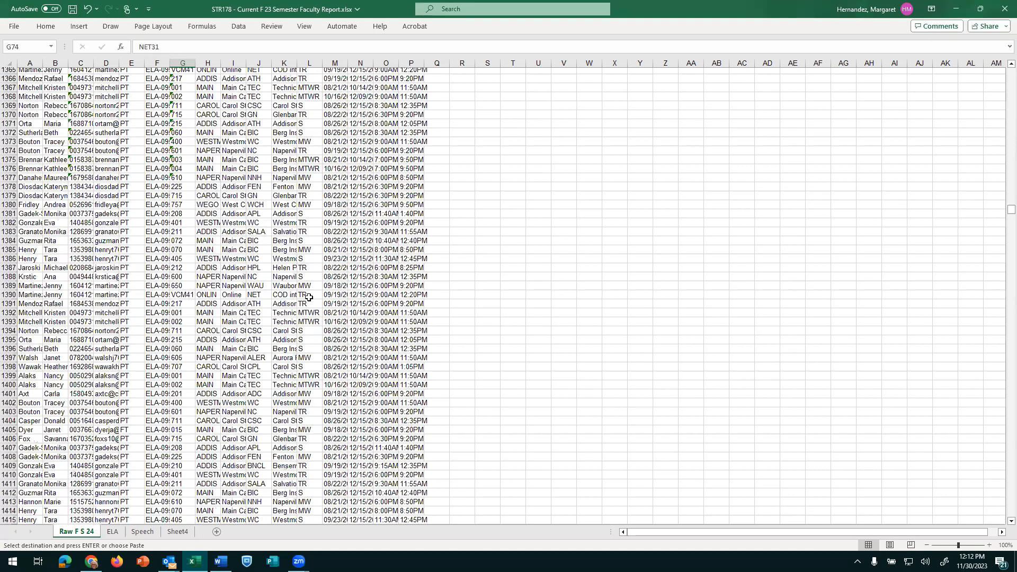
scroll(306, 295, up, 11)
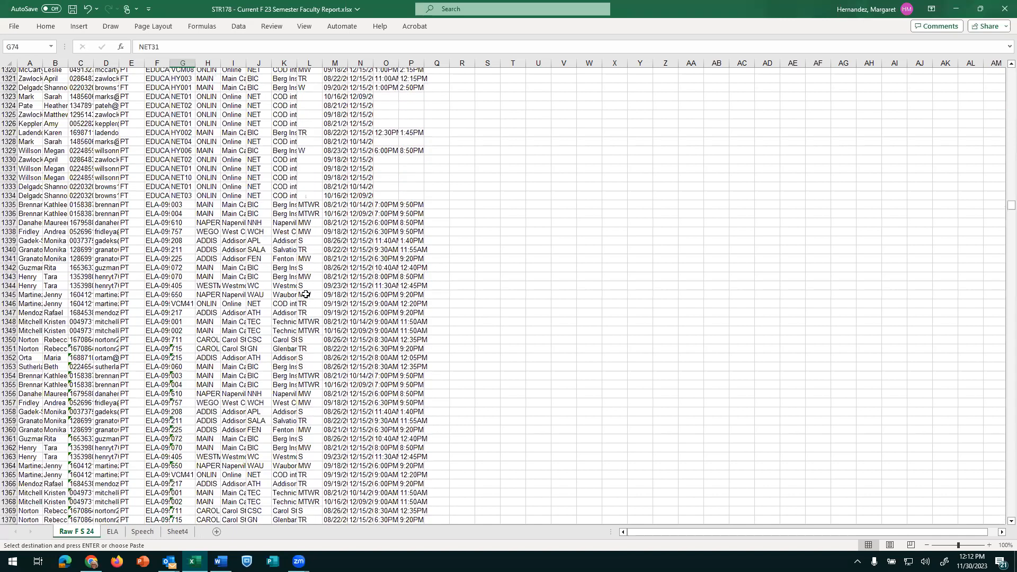
Step: Copy the ELA course rows 1335 to 1537 from Raw F S 24 into the ELA sheet starting at row 28
drag(7, 232, 41, 361)
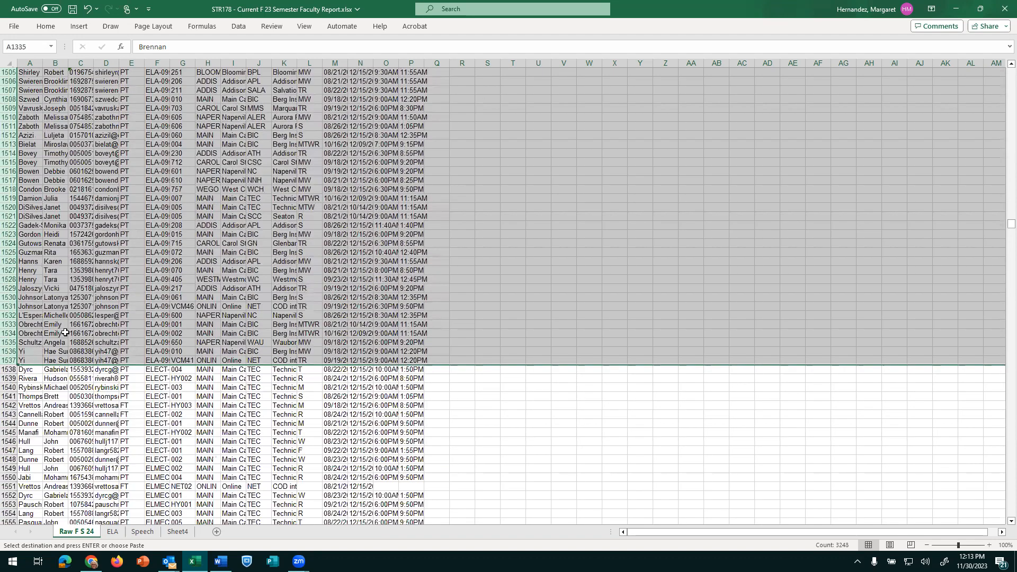
right_click(205, 267)
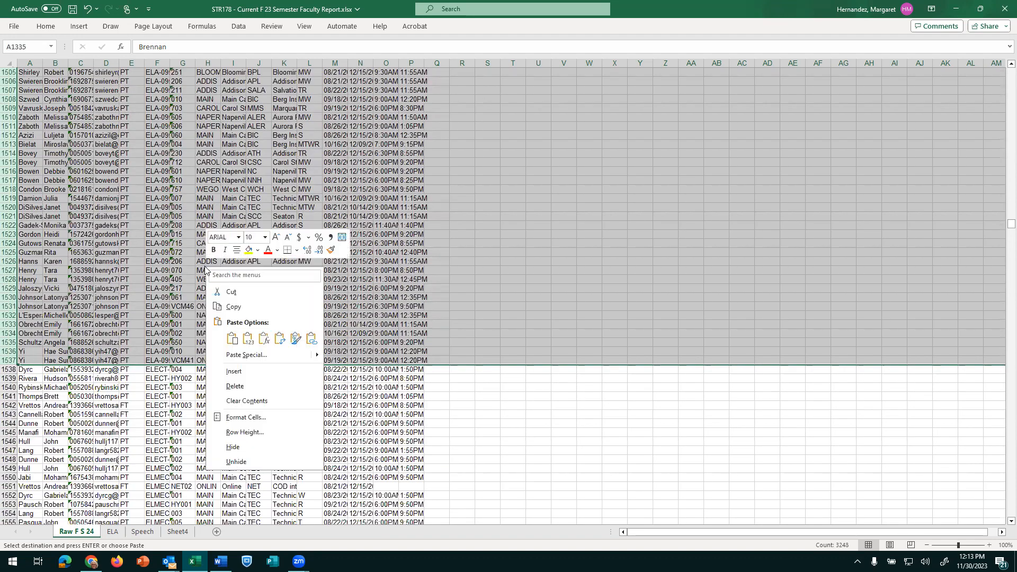
click(233, 306)
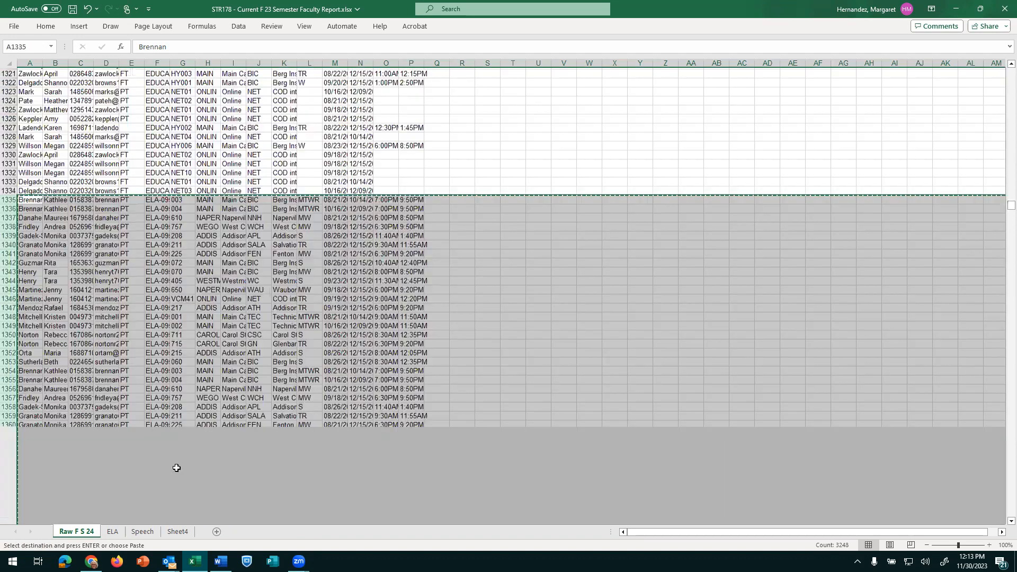
click(114, 535)
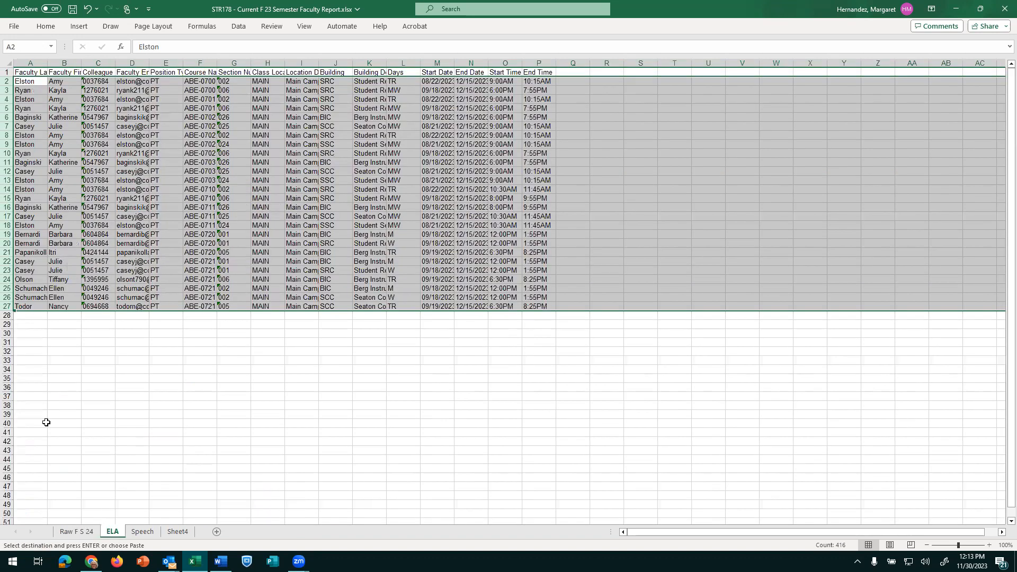
click(8, 316)
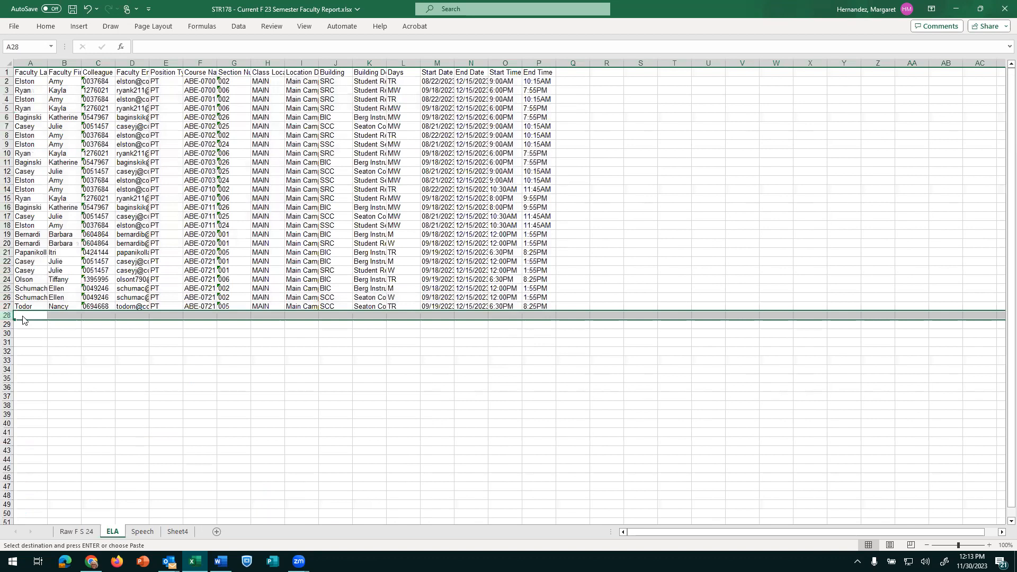
right_click(21, 316)
click(48, 391)
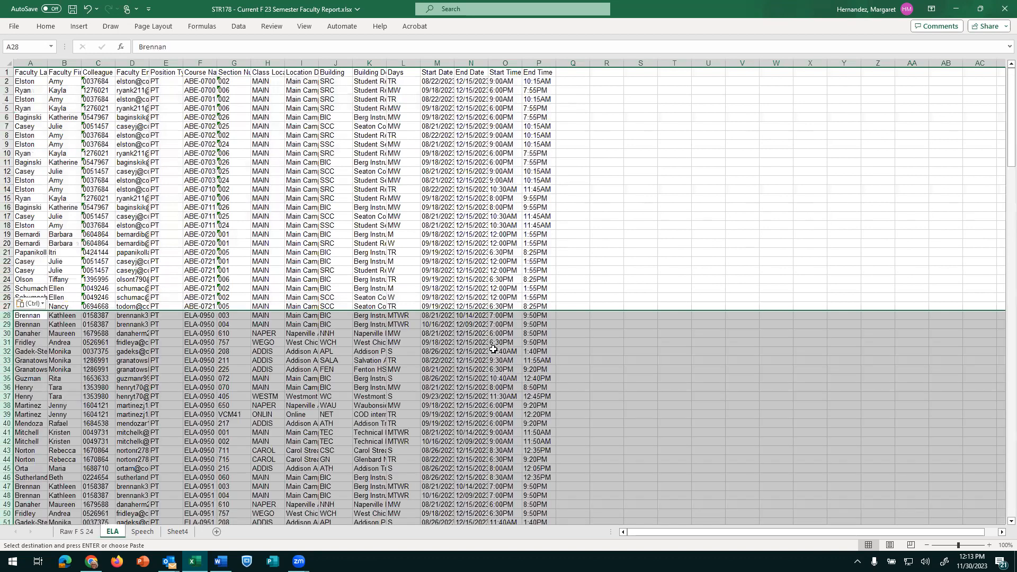
Step: Review the ABE and ELA rows pasted into the ELA sheet
click(802, 247)
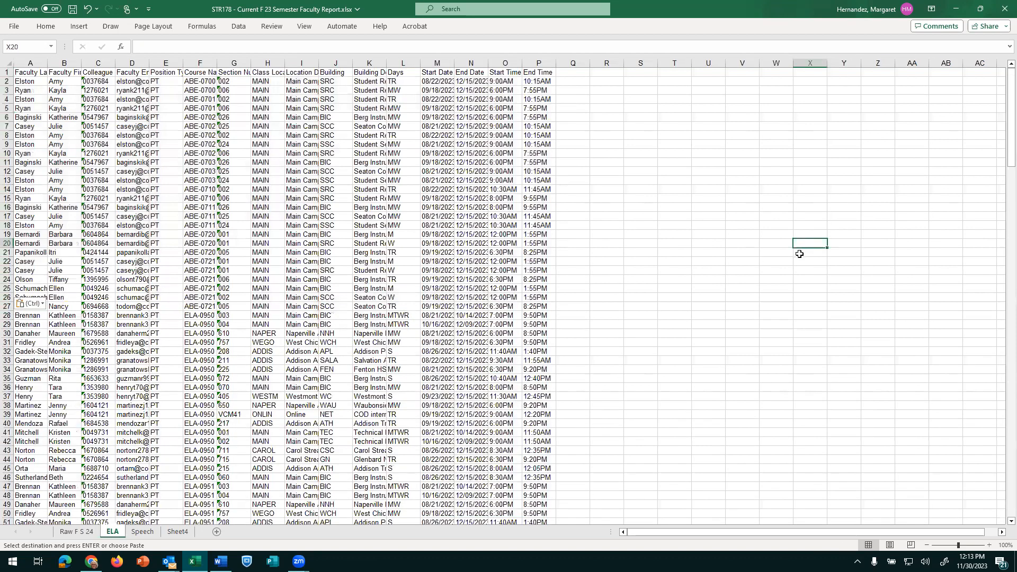
scroll(768, 294, down, 7)
scroll(762, 298, down, 16)
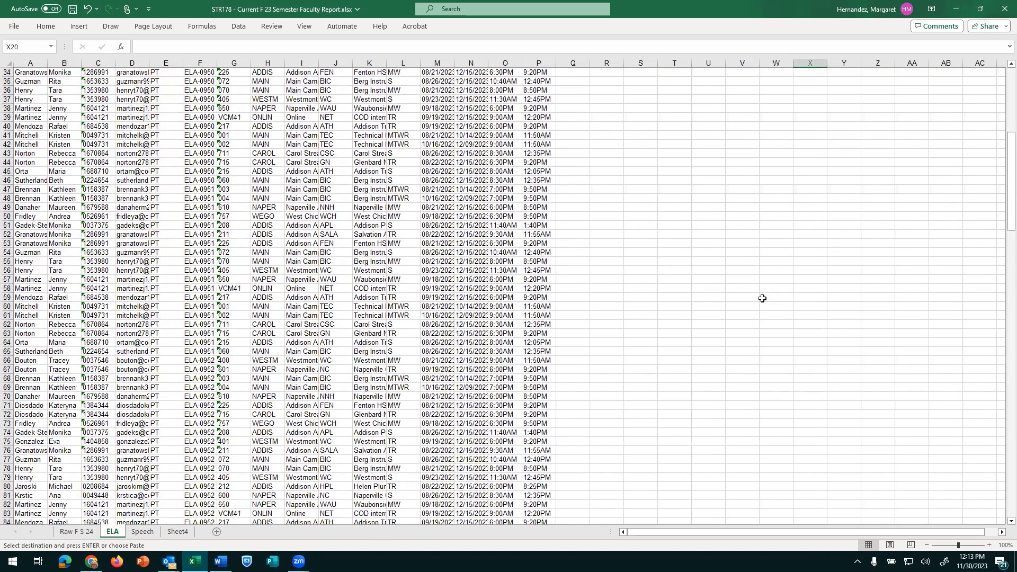
scroll(762, 299, down, 5)
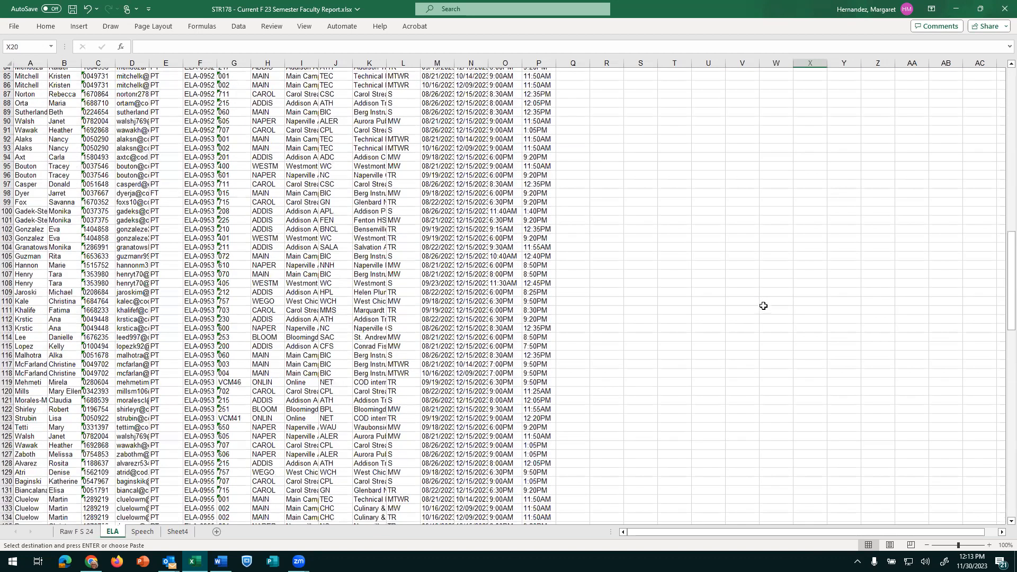
scroll(762, 305, down, 3)
scroll(752, 312, up, 17)
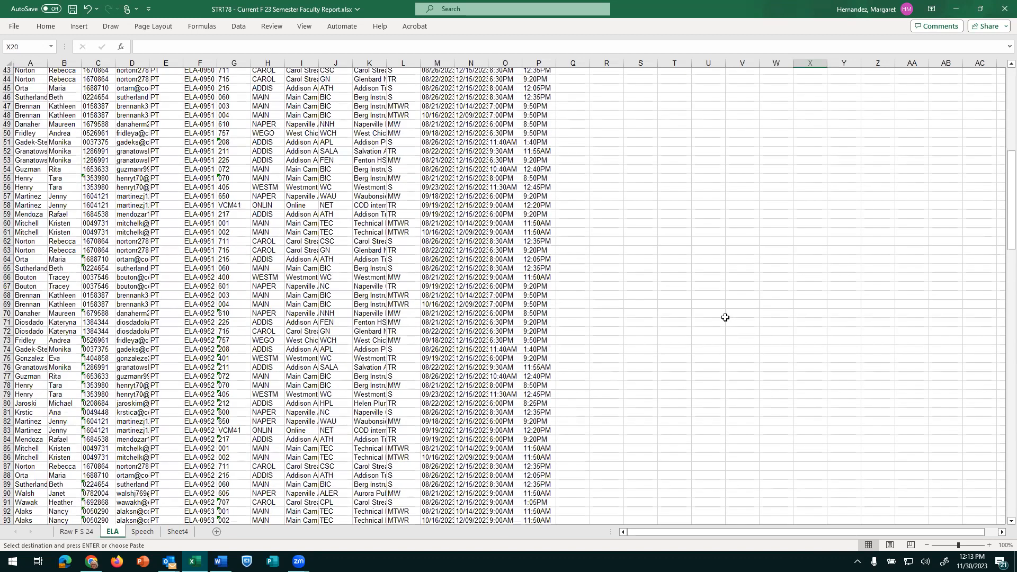
scroll(715, 304, up, 14)
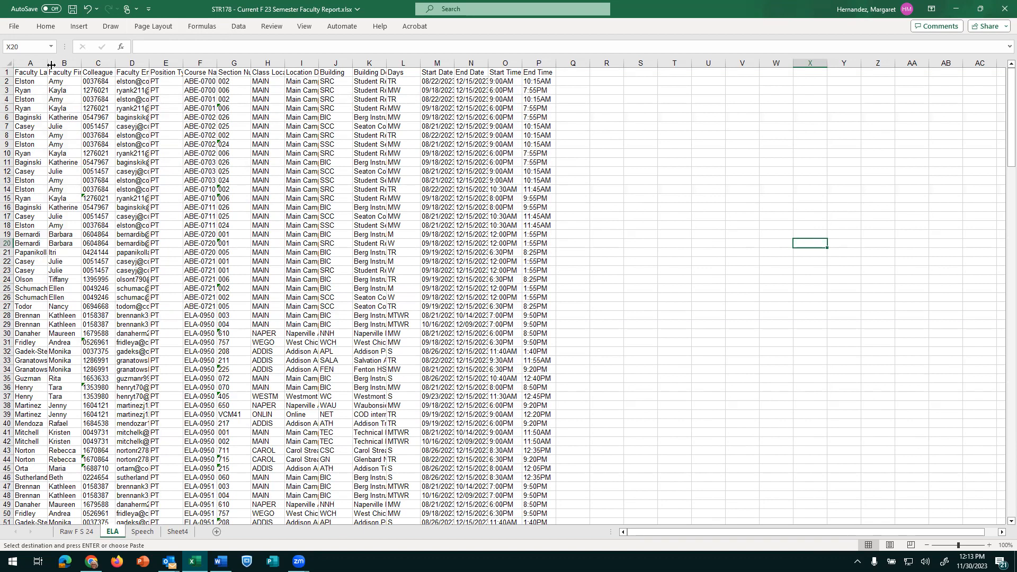
Step: Sort the ELA sheet's data, with headers, by Faculty Last Name and then by Faculty First Name, both A to Z
key(ctrl+a)
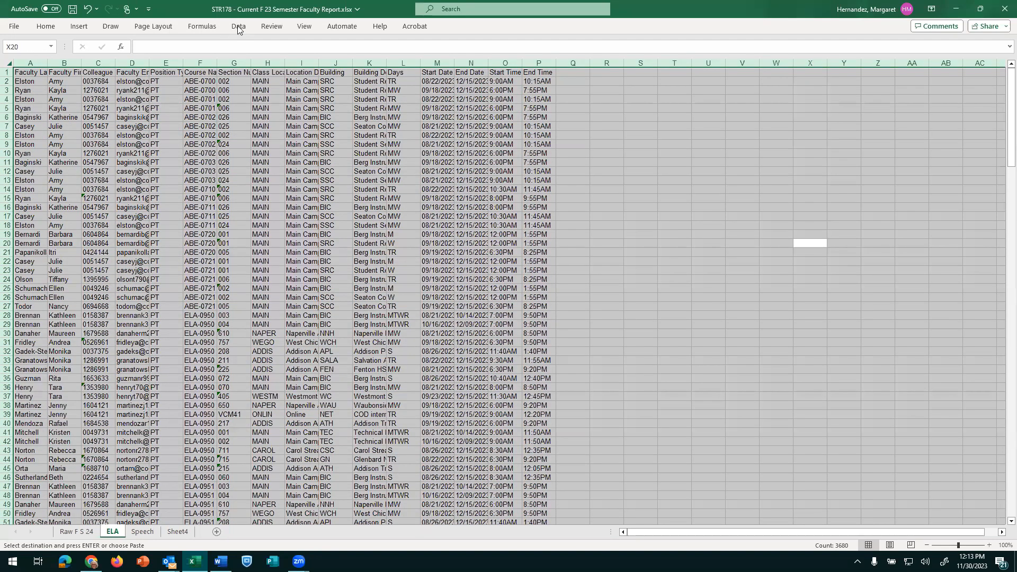
click(238, 30)
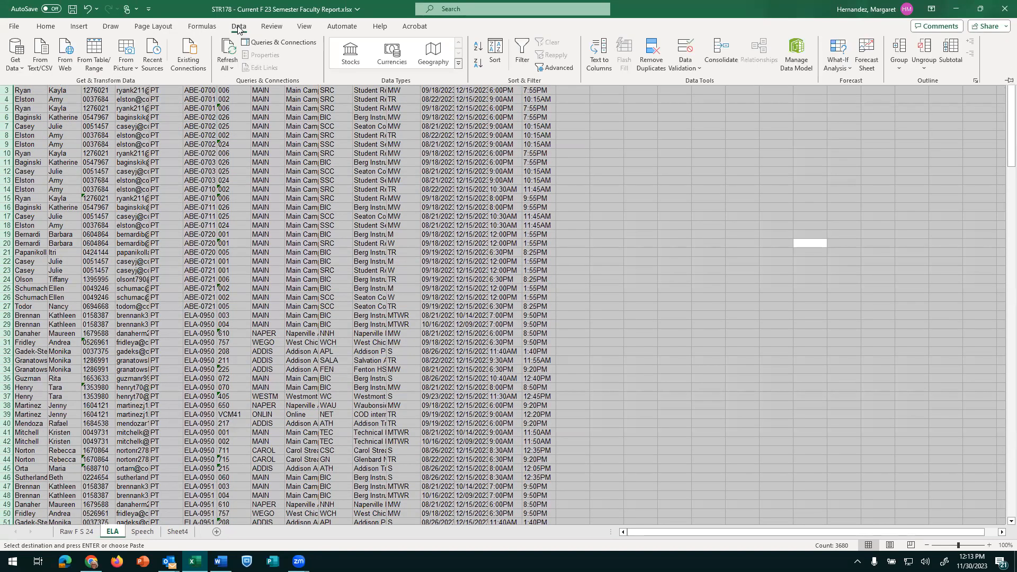
click(495, 59)
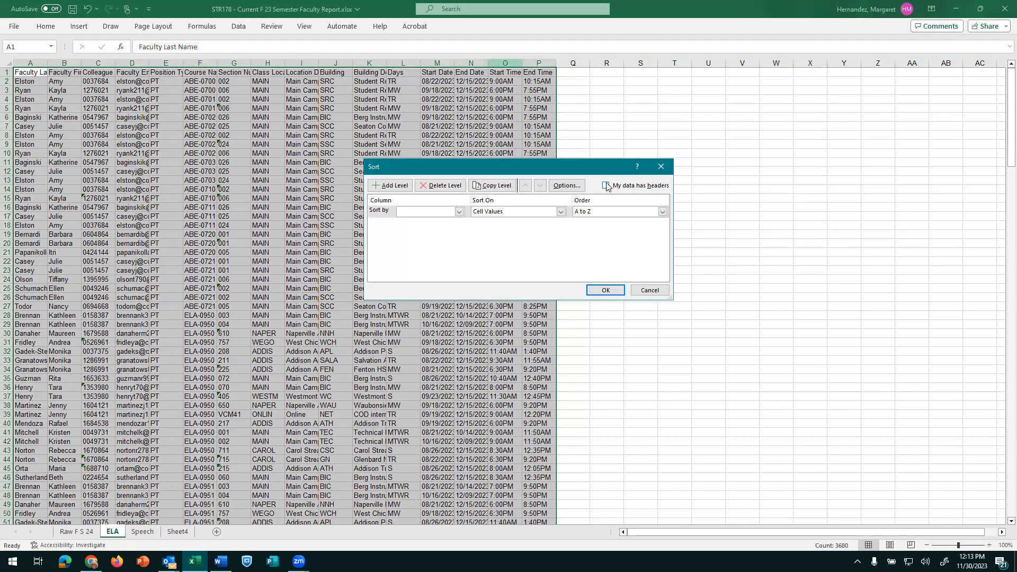
click(606, 186)
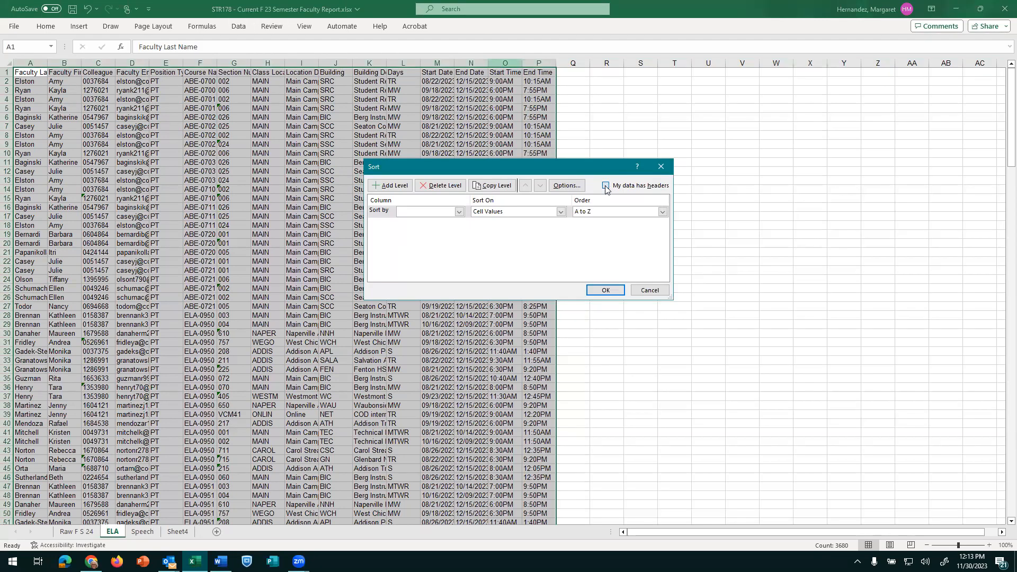
click(460, 212)
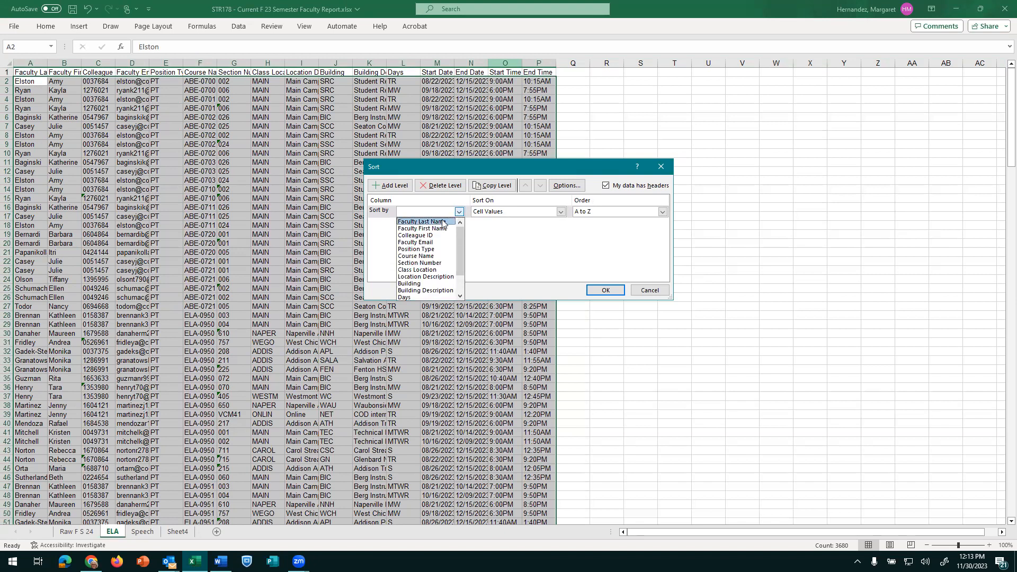
click(442, 222)
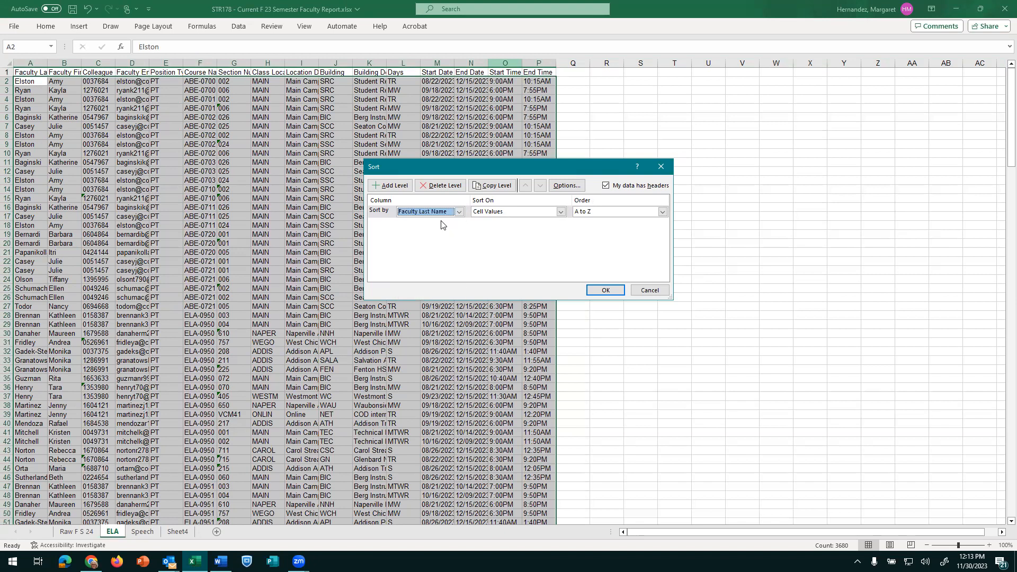
click(398, 186)
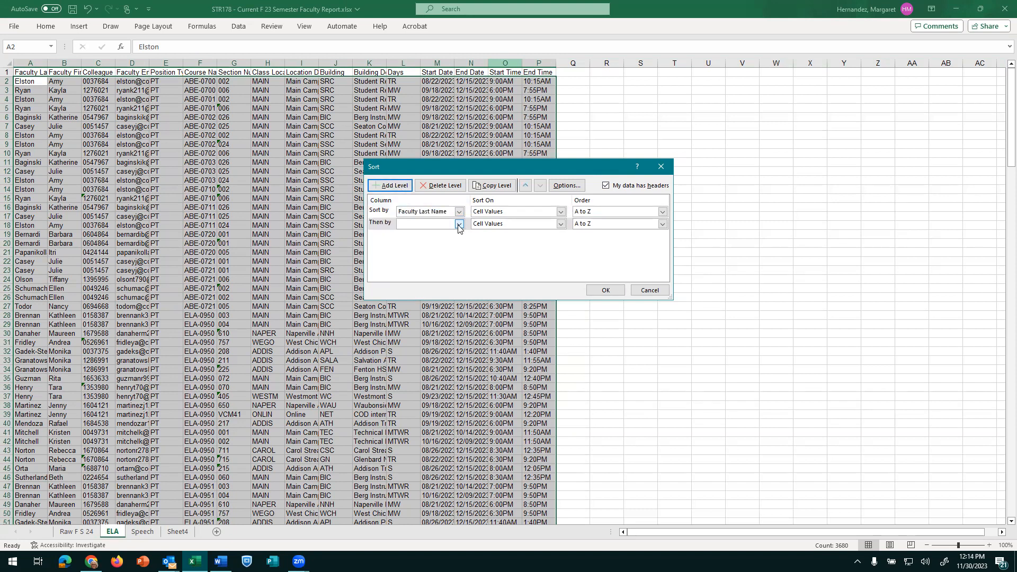
click(461, 229)
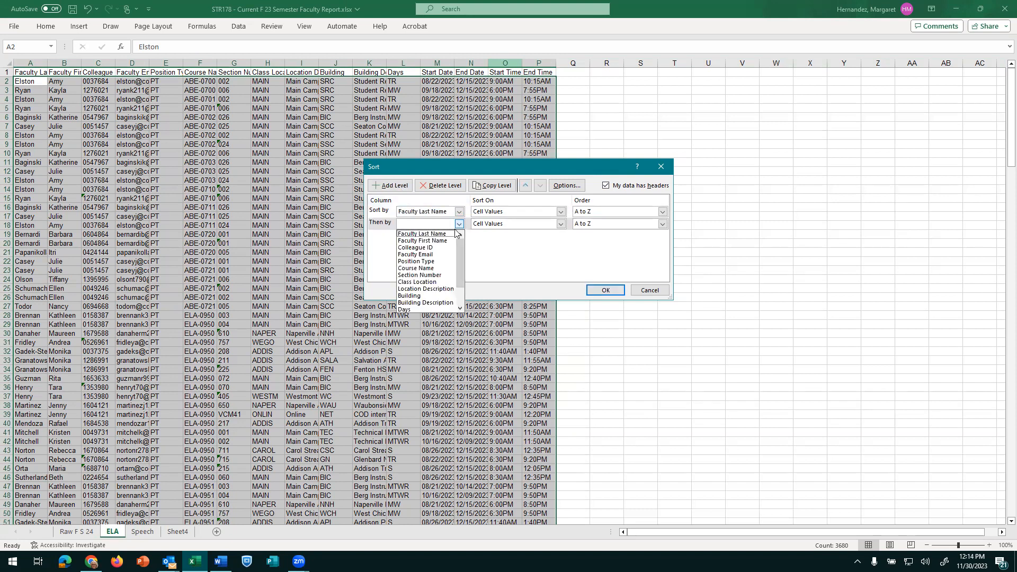
click(444, 241)
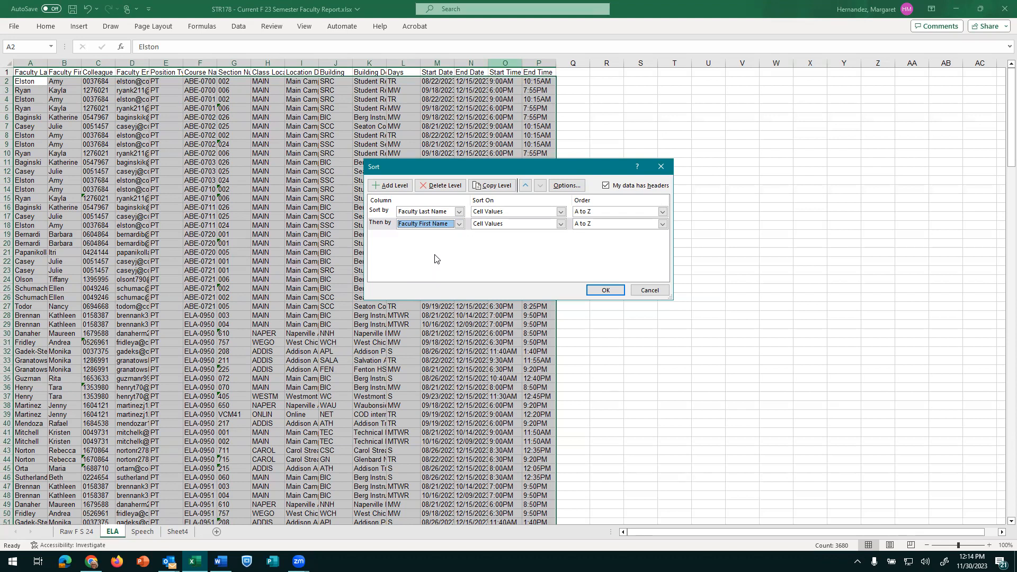
click(604, 290)
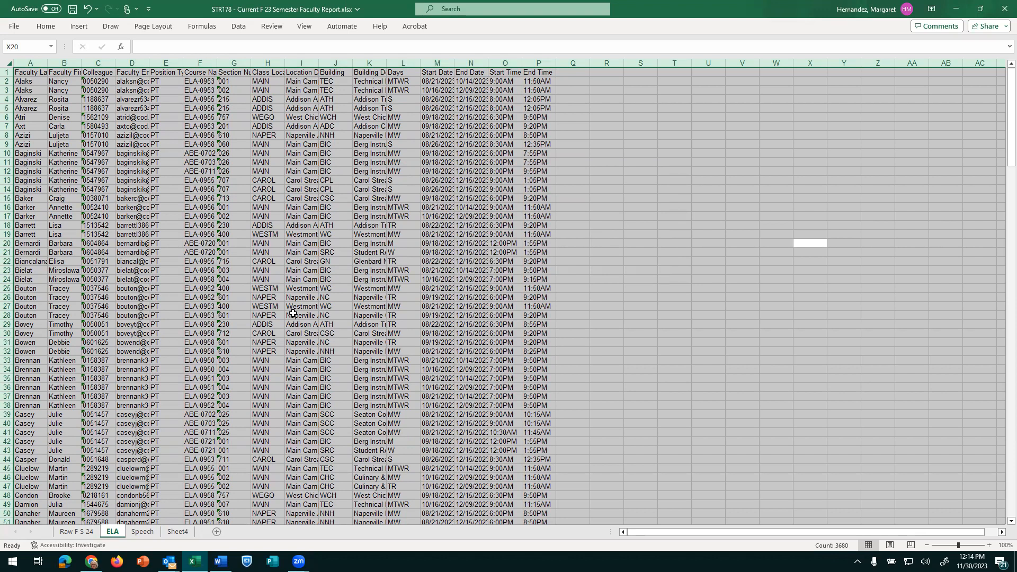
Step: Delete the repeated faculty entry in row 3 of the ELA sheet
click(148, 198)
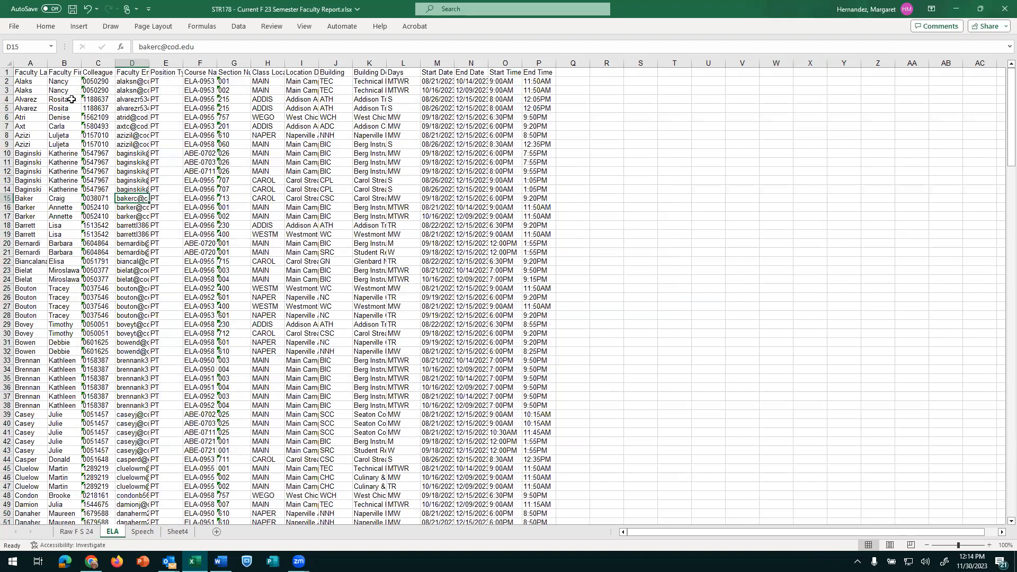
click(8, 91)
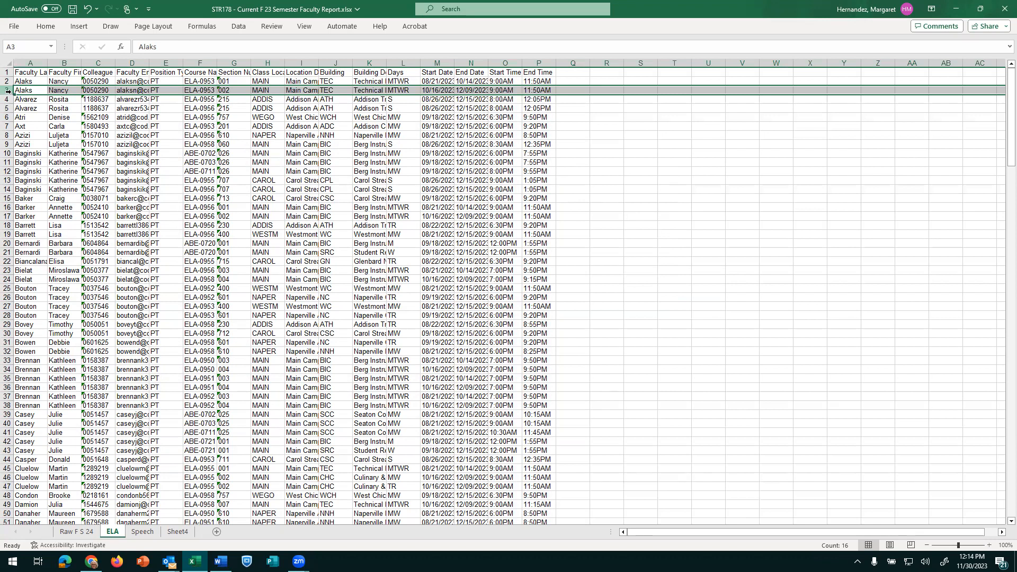
right_click(8, 91)
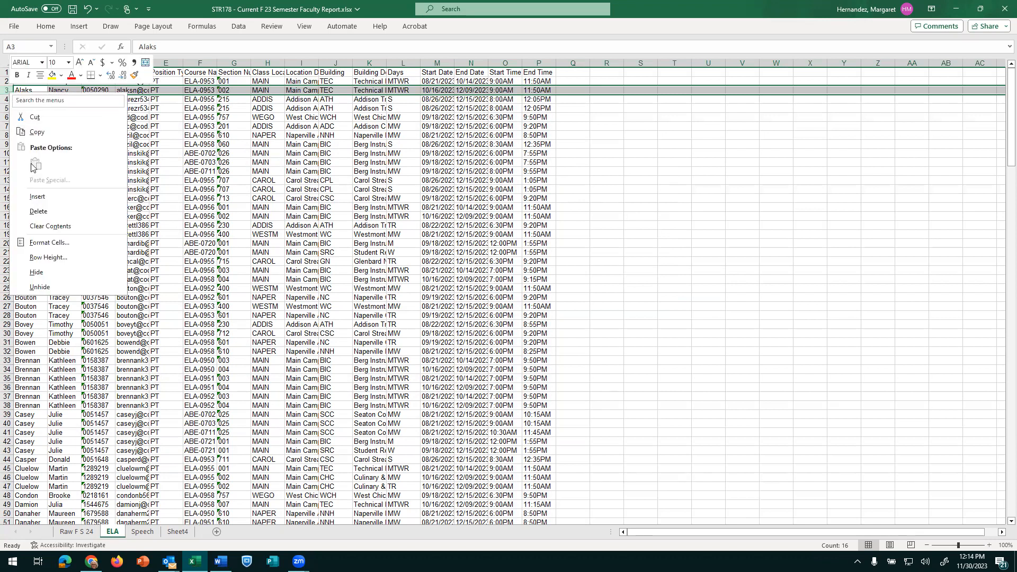
click(41, 210)
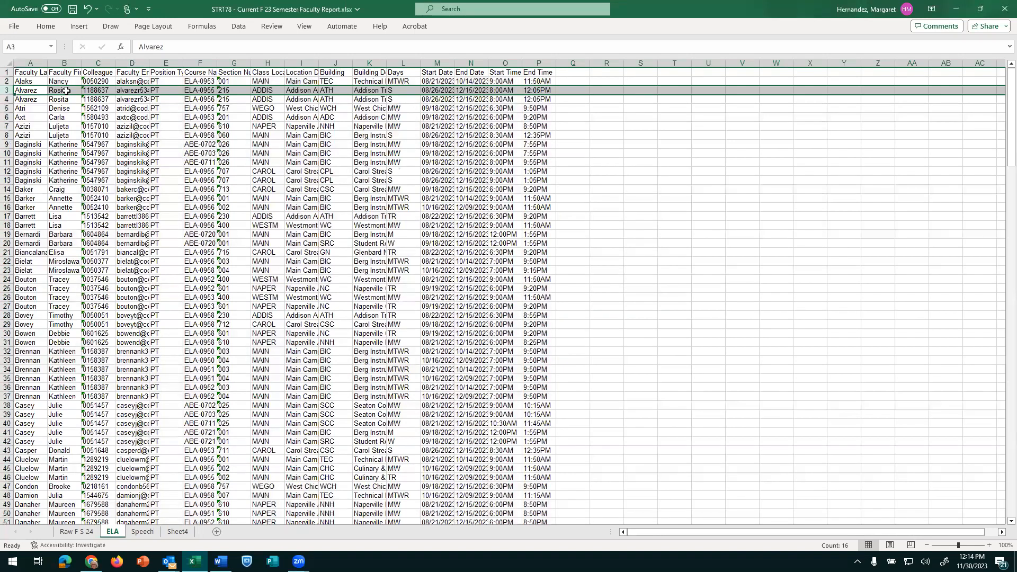
Step: Re-enter the faculty first name in cell B2
click(65, 62)
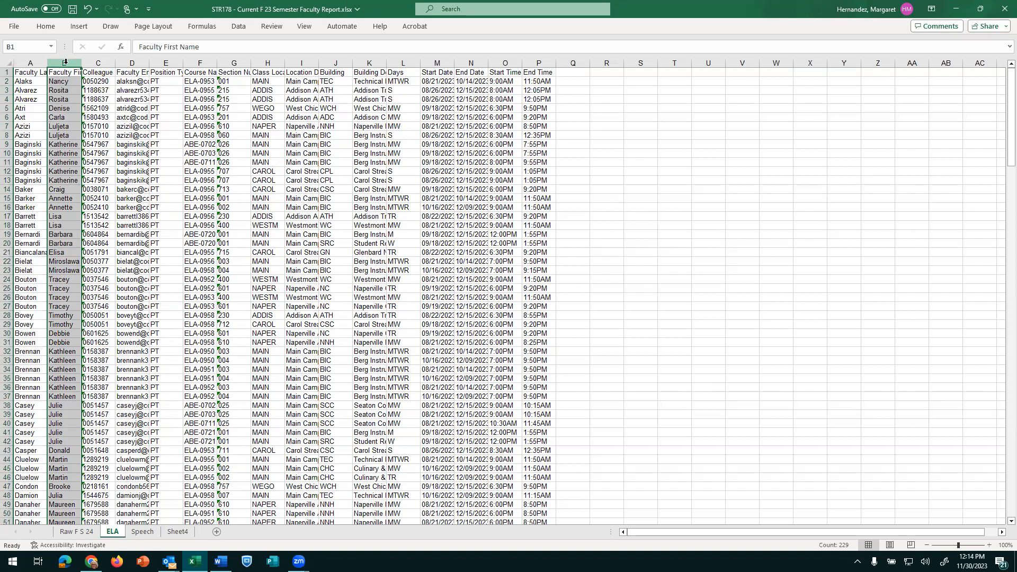
click(65, 81)
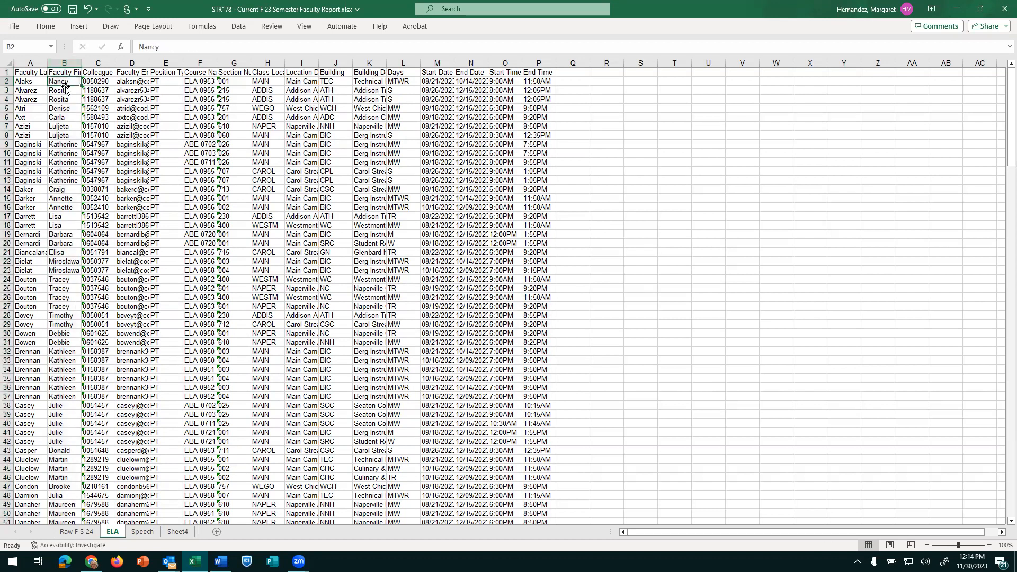
text(Nan)
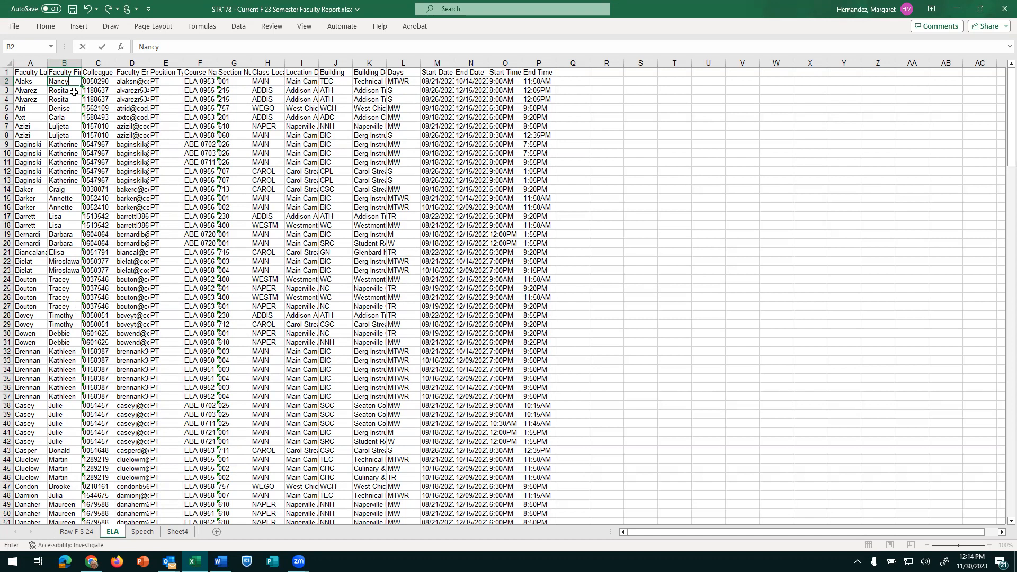
Step: Delete the repeated faculty entries in row 4 and then row 6 of the ELA sheet
click(9, 99)
right_click(10, 99)
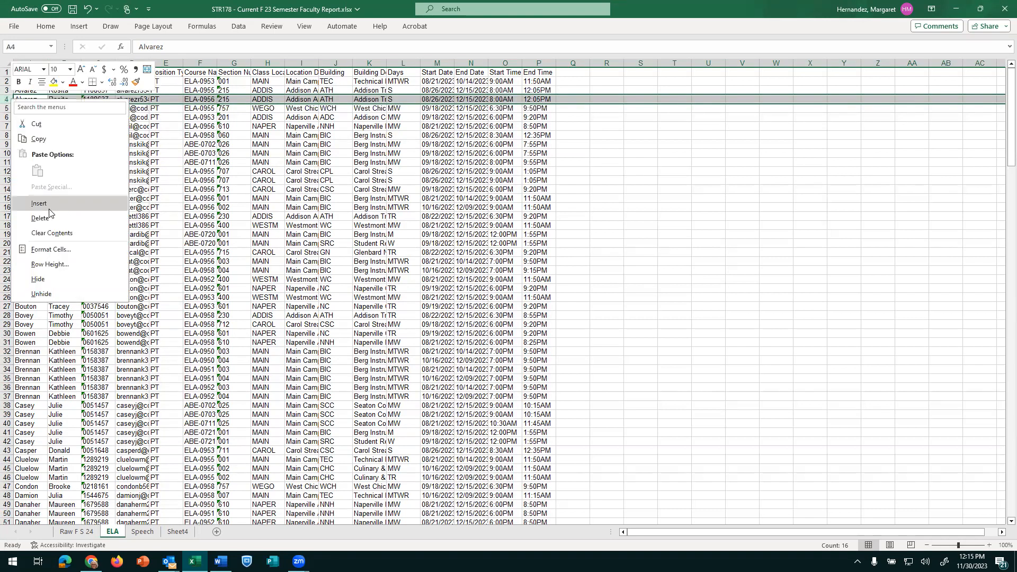
click(49, 212)
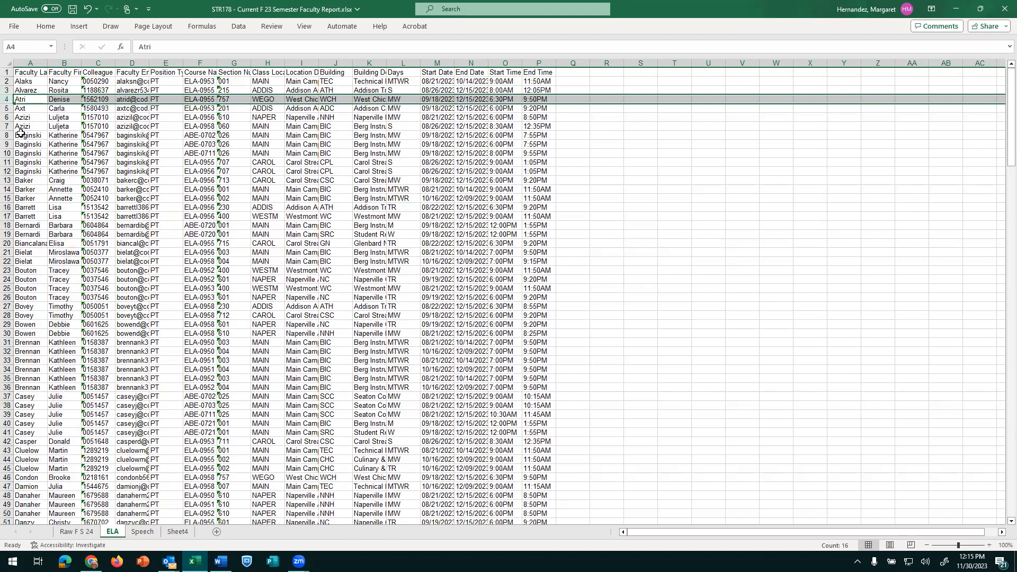
click(8, 117)
right_click(8, 117)
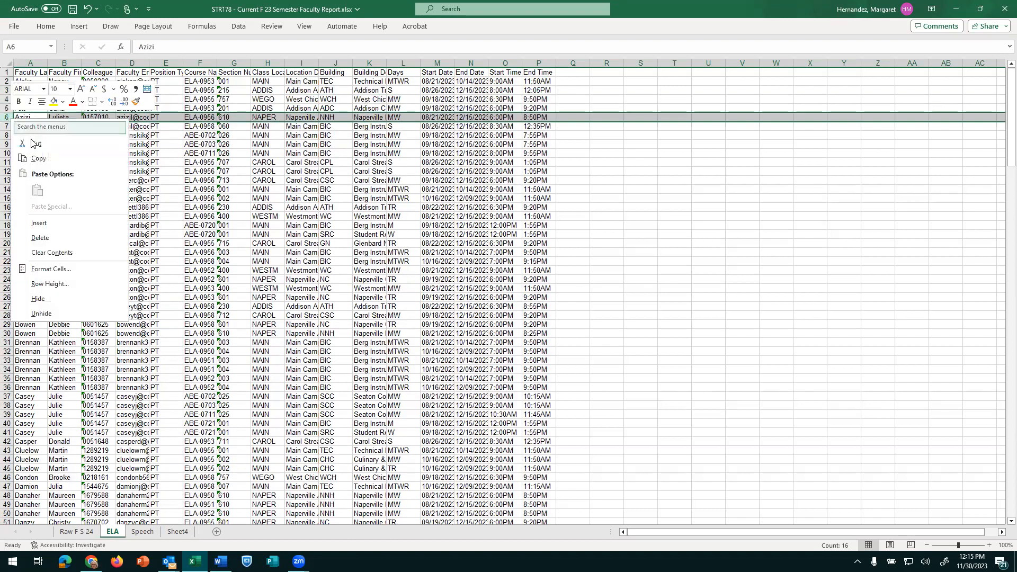
click(56, 236)
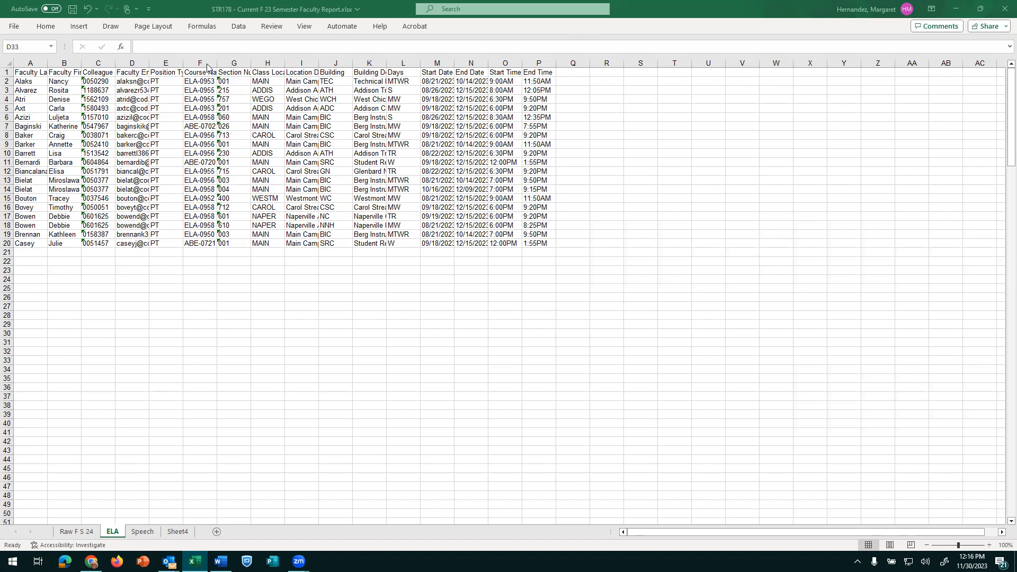
click(8, 172)
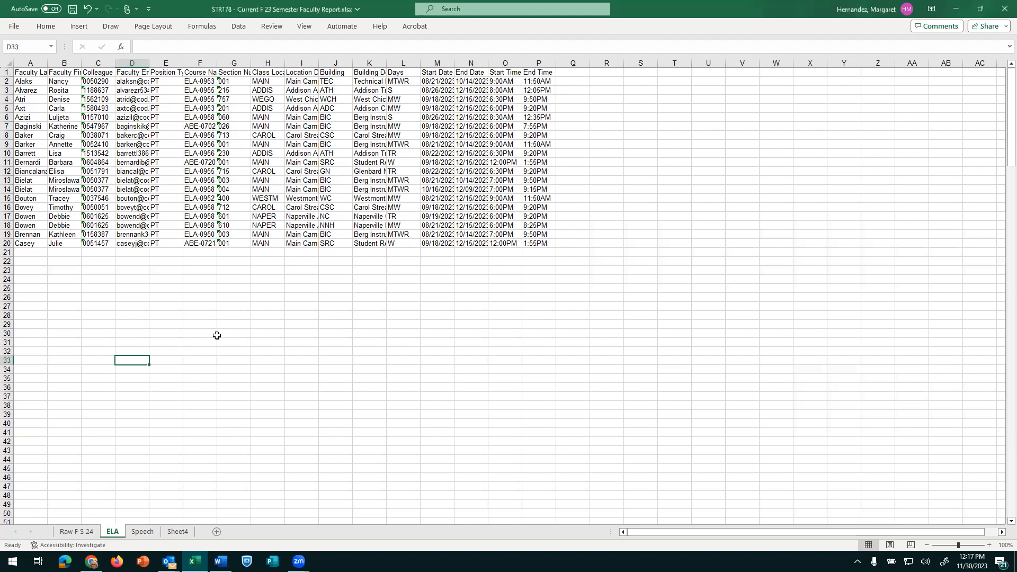
click(248, 360)
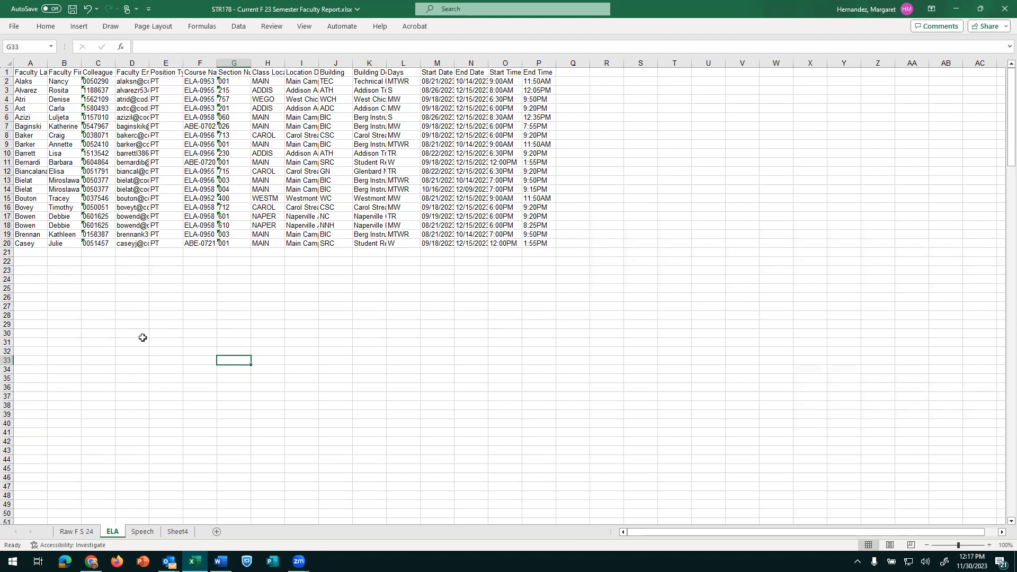
Step: Shorten the faculty first name in cell B7 to the nickname and save the workbook
click(73, 125)
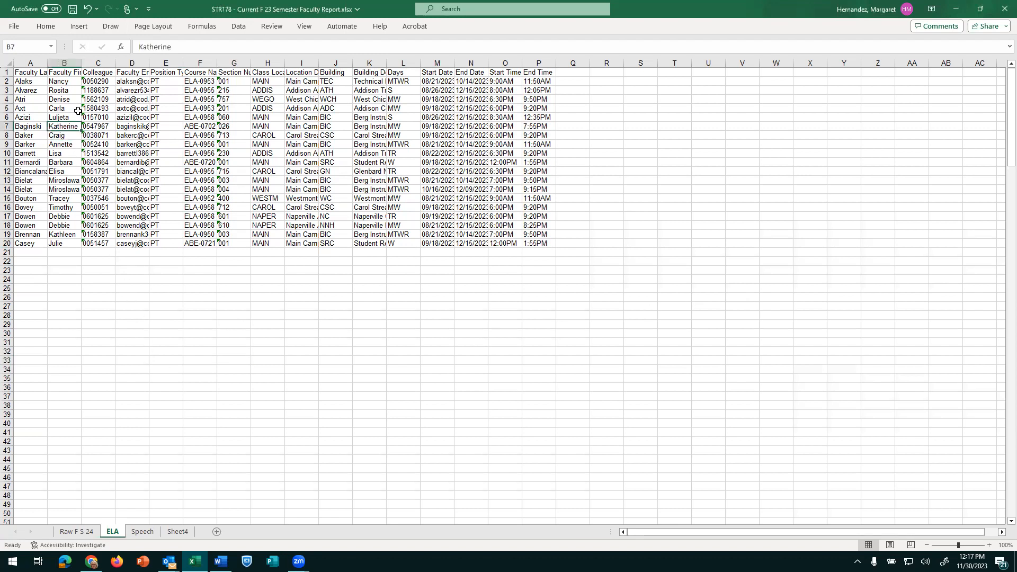
click(180, 46)
key(BackSpace)
key(BackSpace)
key(BackSpace)
text(y)
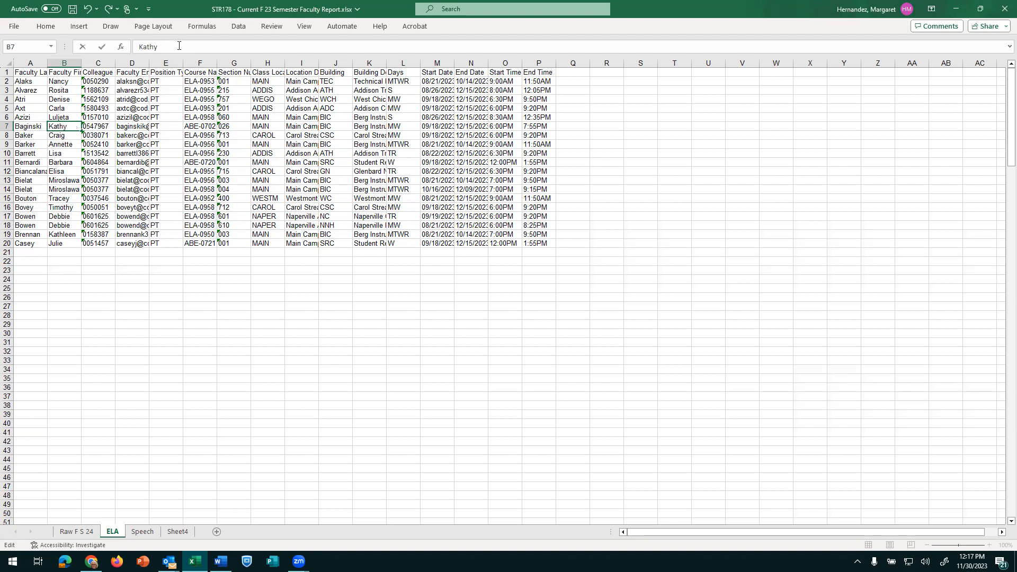
click(15, 27)
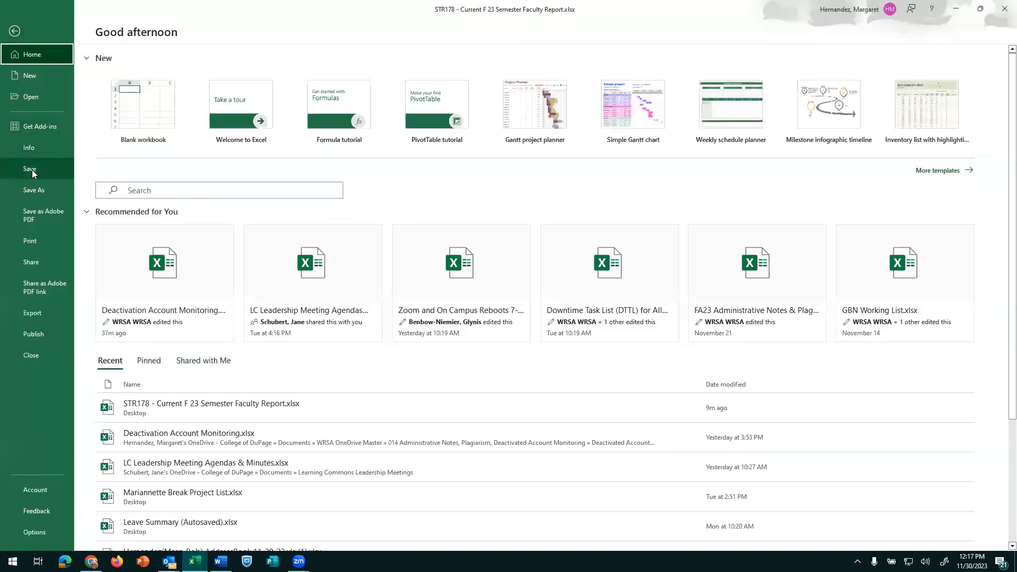
click(32, 169)
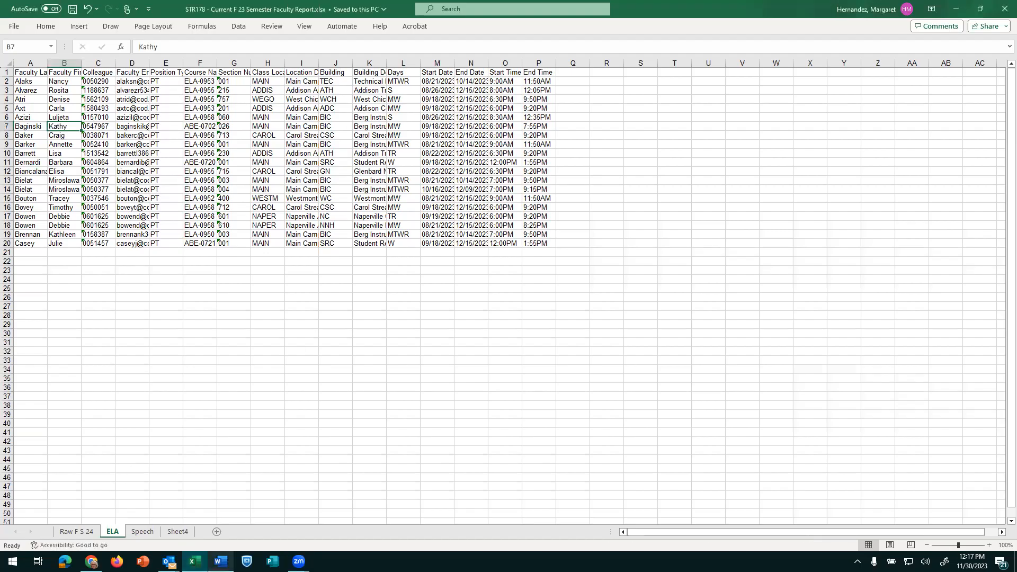
Step: Switch to the Word letter test.docx and check the font and size used in its greeting
mouse_move(225, 550)
click(224, 530)
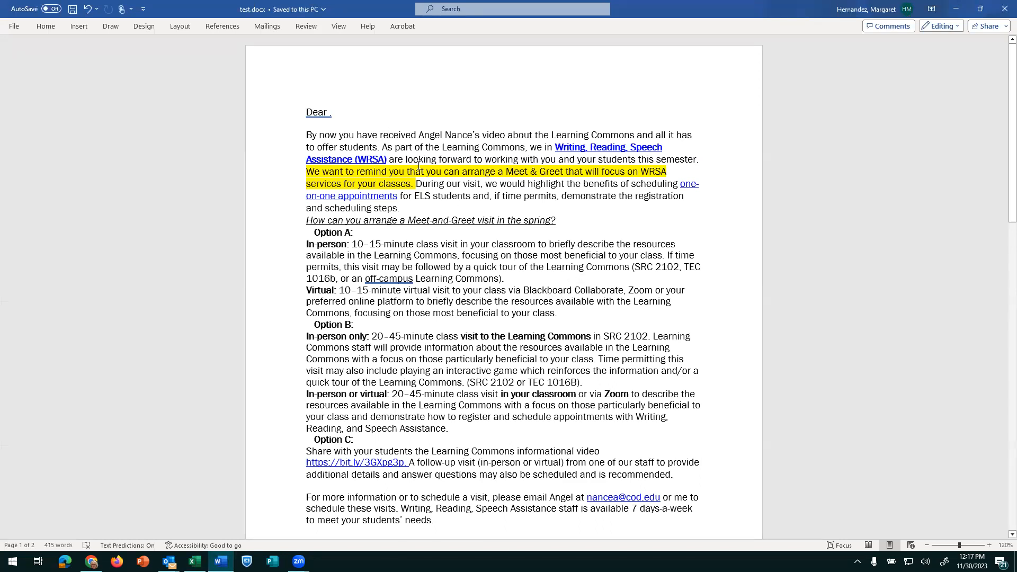
click(319, 119)
click(47, 26)
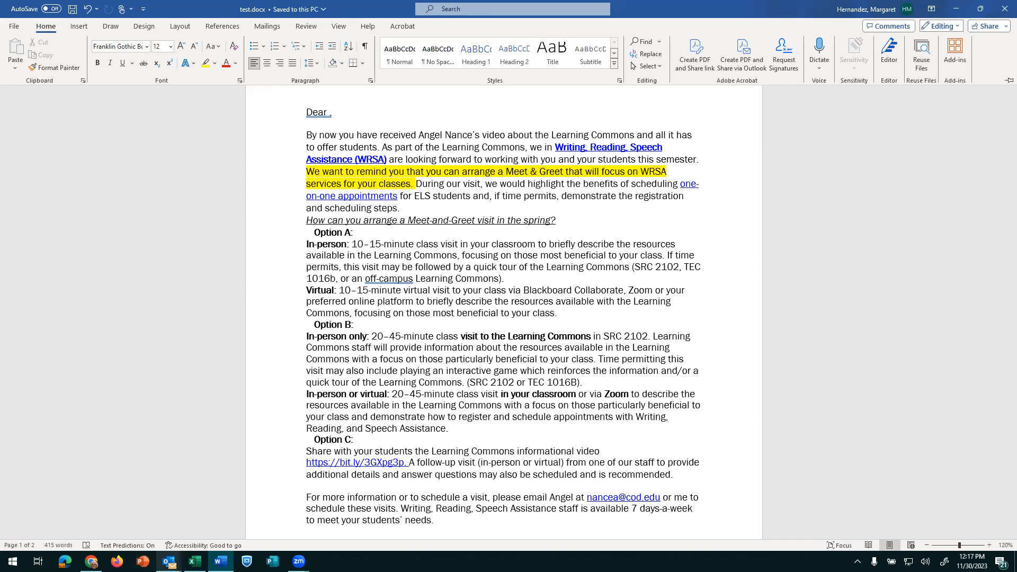
Step: Switch to Outlook, start a new email message and check its default font and size
click(169, 562)
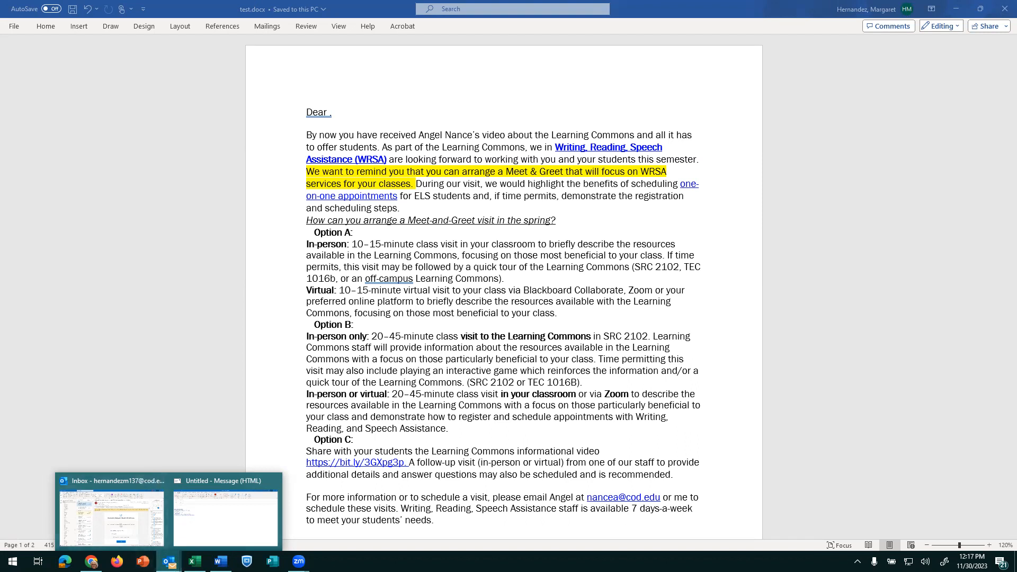
click(130, 517)
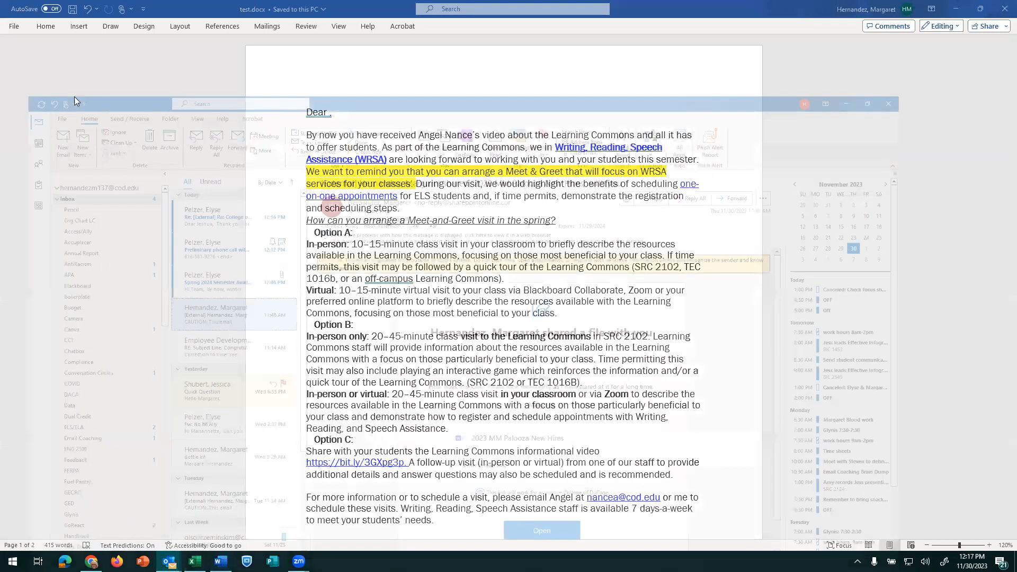
click(40, 53)
click(31, 170)
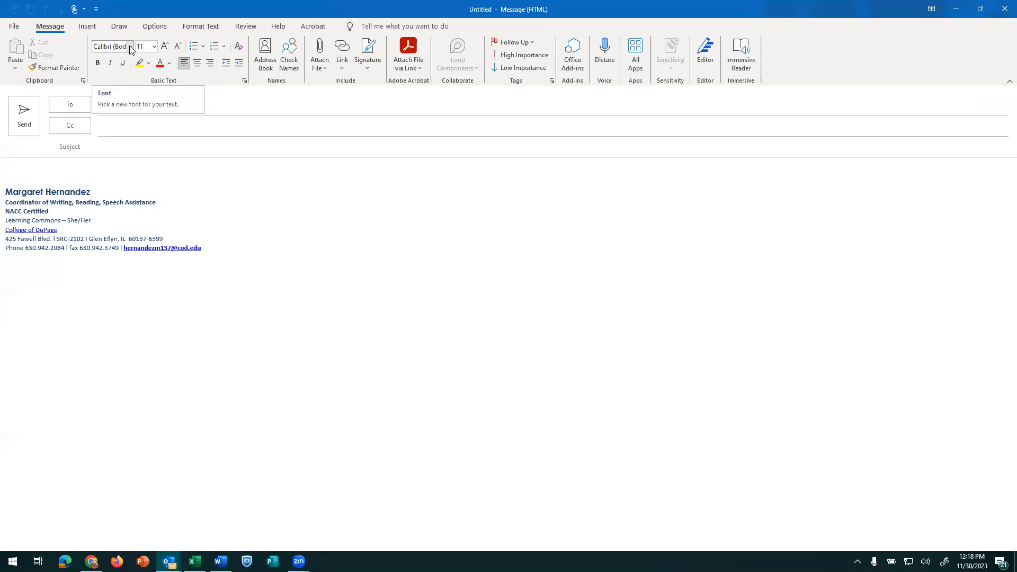
Step: Minimize the new message and the Outlook inbox to return to the Word letter, and display its font settings
click(955, 8)
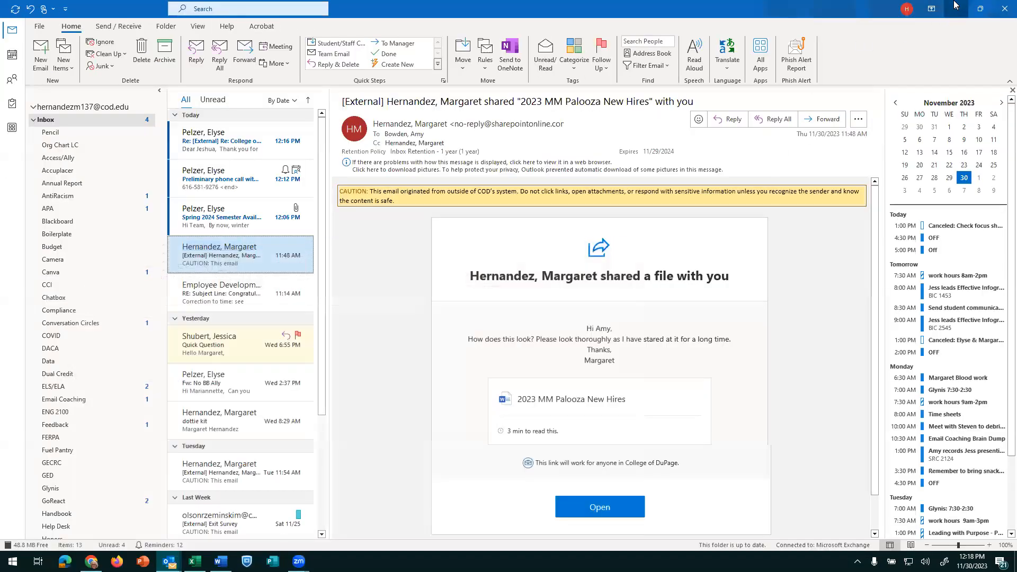
click(954, 7)
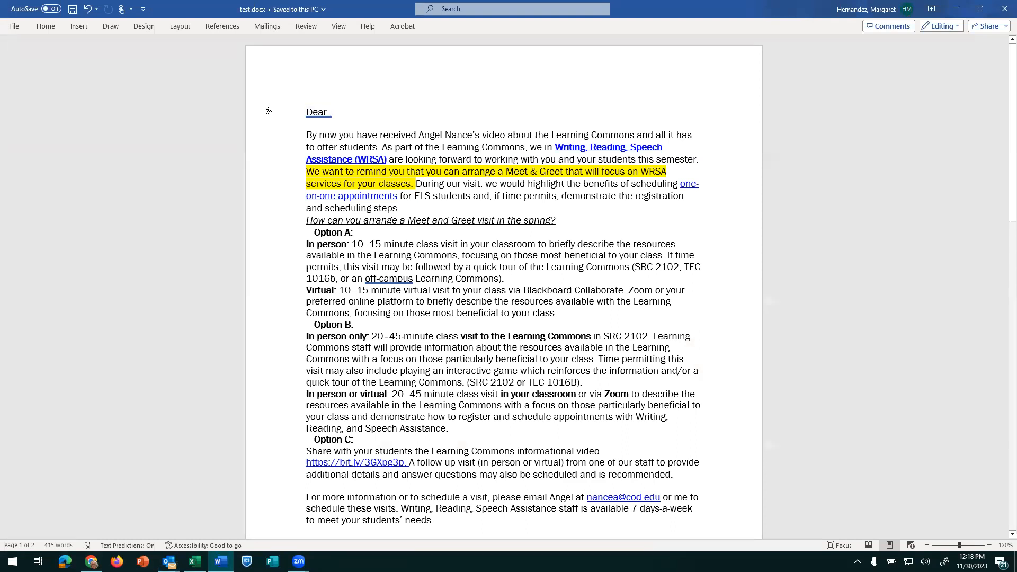
click(46, 26)
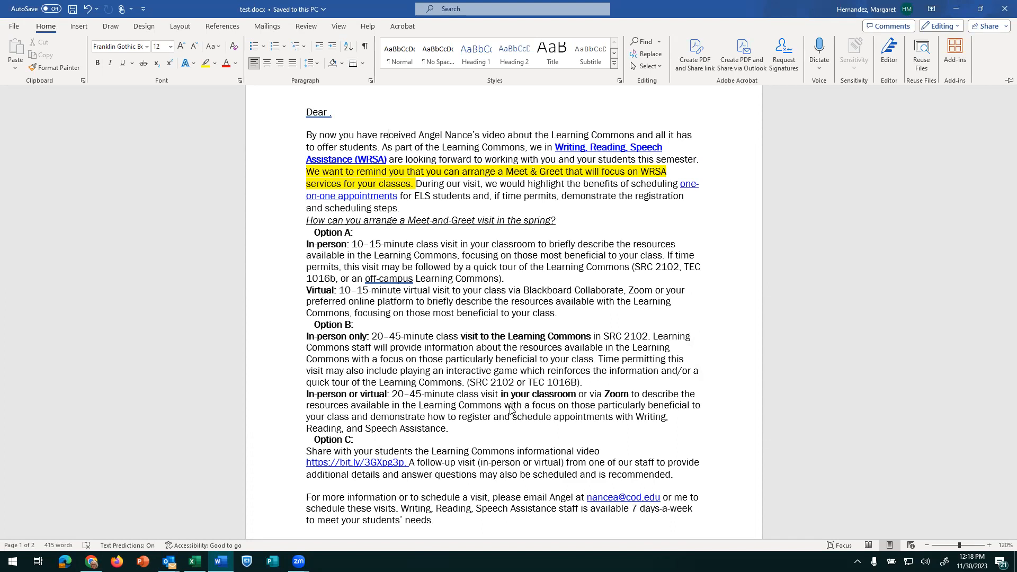
Step: Format the entire letter in Calibri (Body) at size 11
click(339, 121)
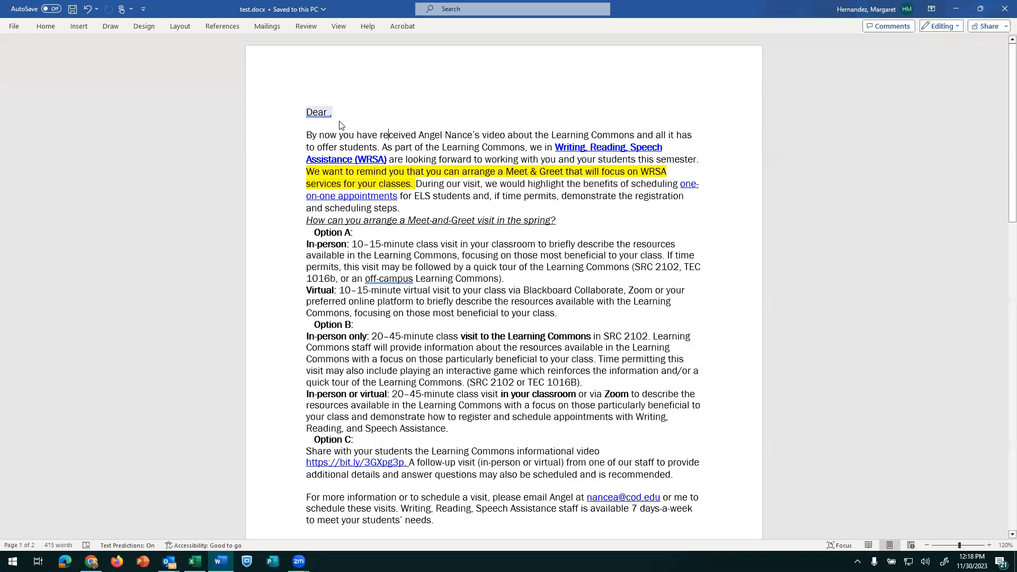
key(ctrl+a)
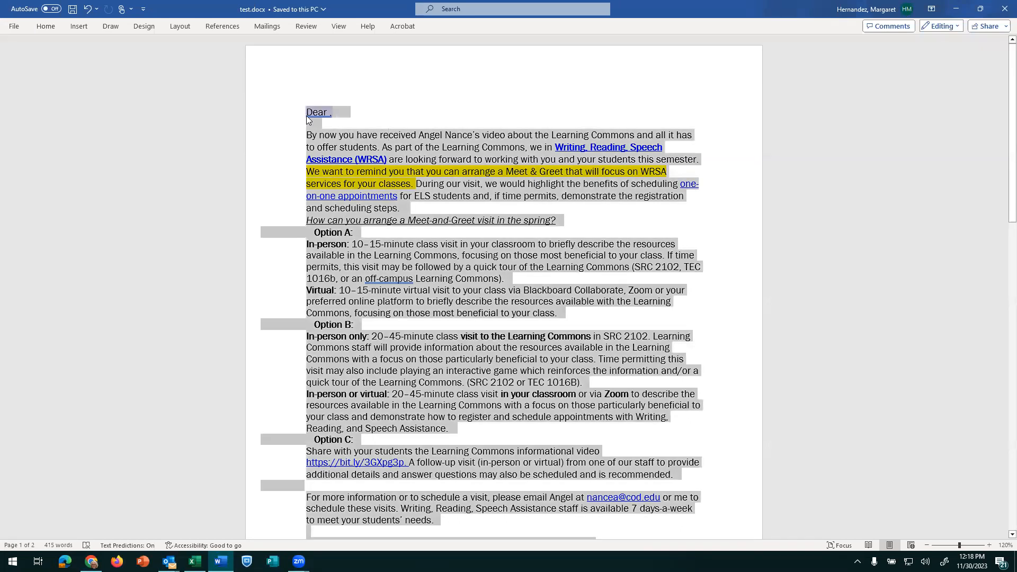
double_click(45, 31)
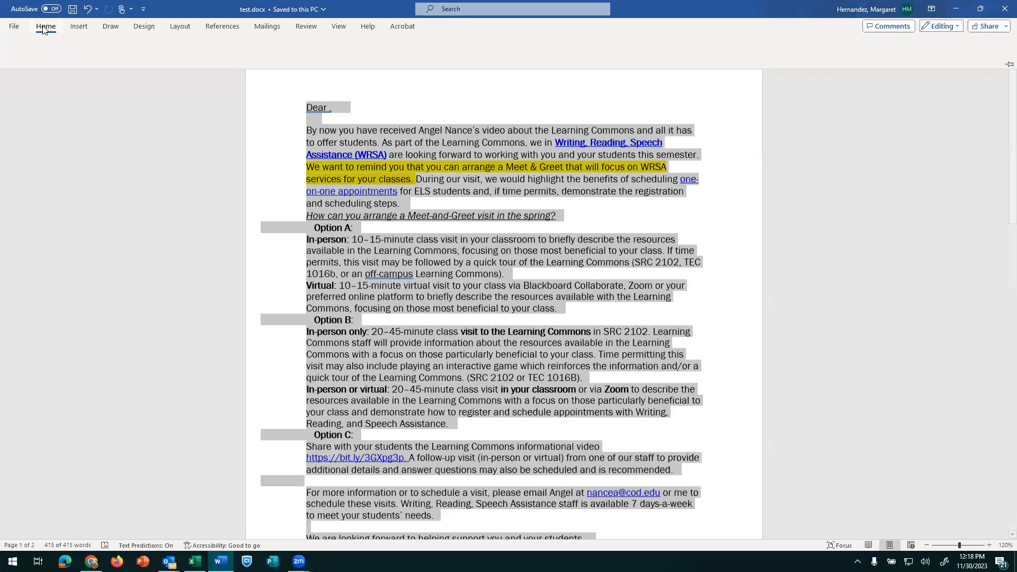
click(149, 49)
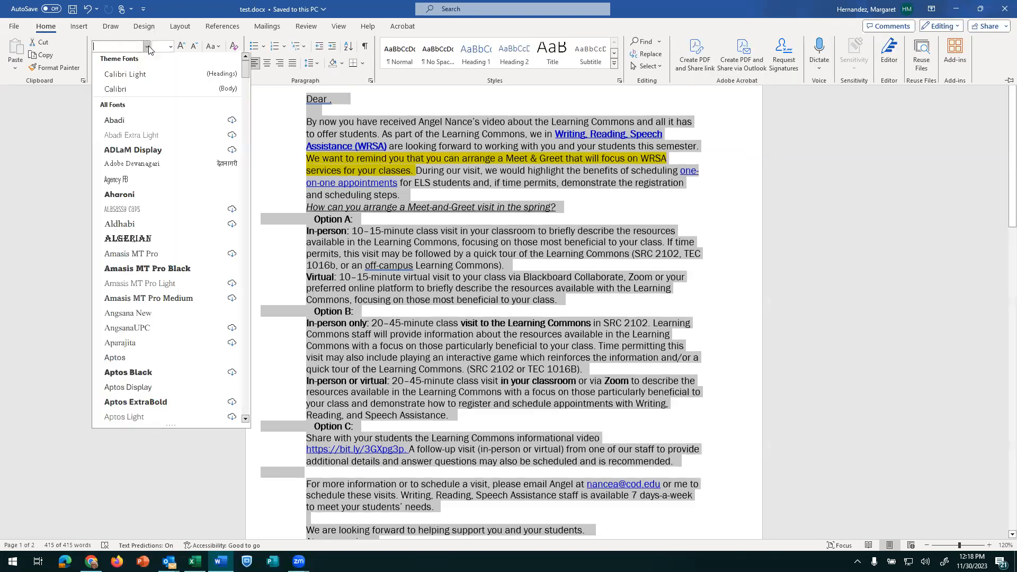
click(144, 87)
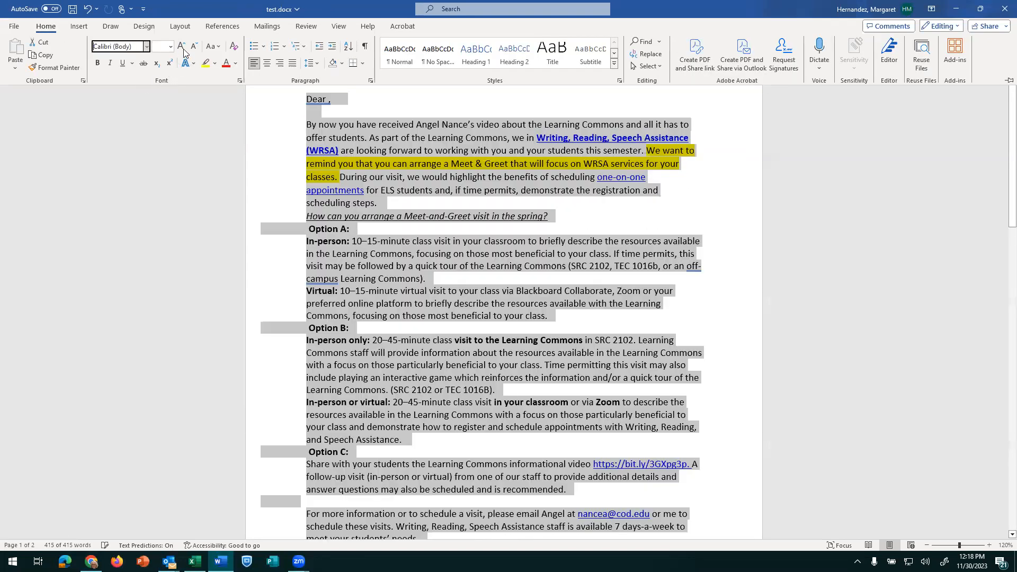
click(170, 46)
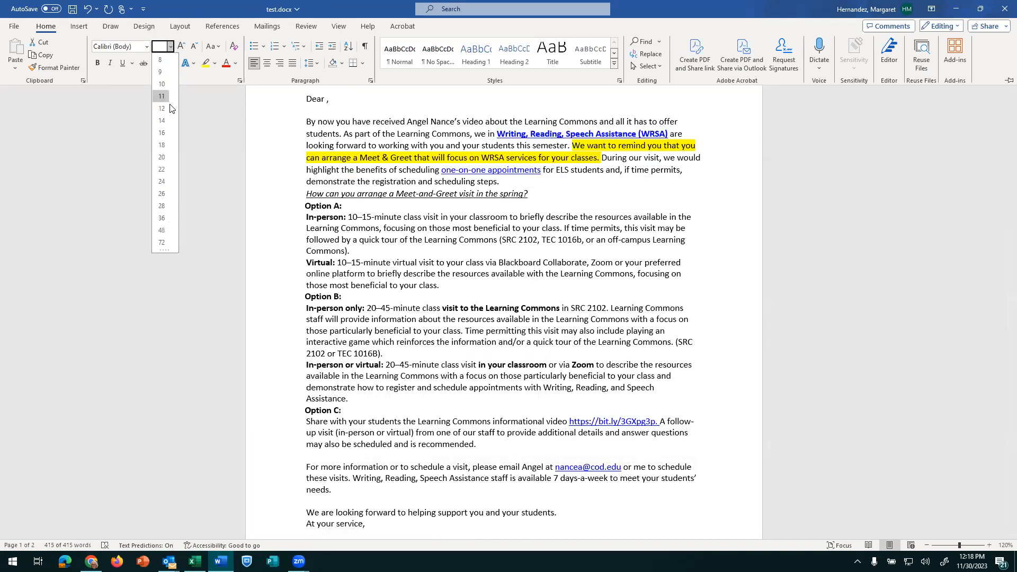
click(164, 99)
click(670, 388)
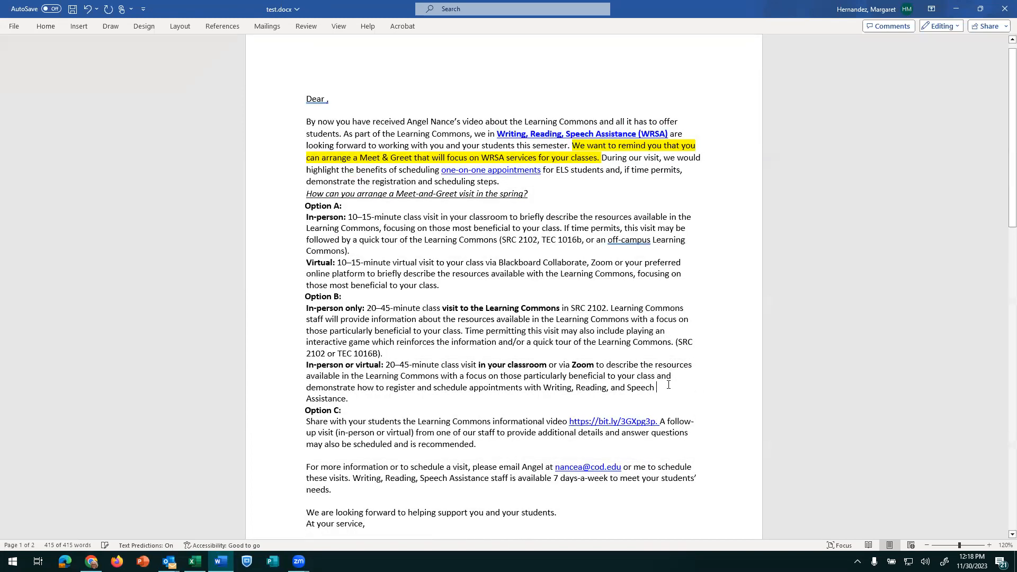
Step: Review the letter down to its end and highlight the signature block below the closing
scroll(665, 369, down, 5)
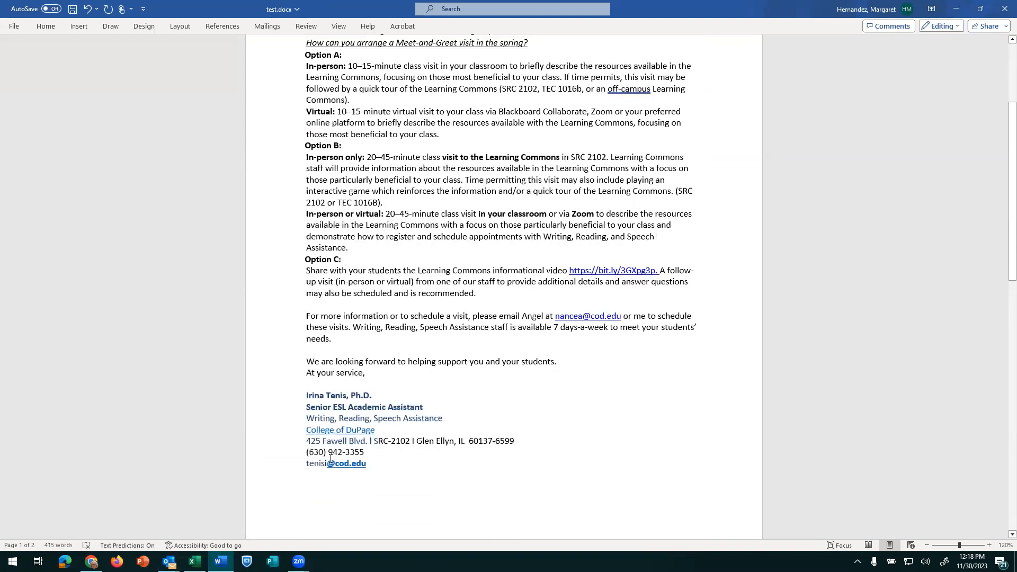
scroll(351, 486, up, 7)
scroll(355, 503, down, 5)
drag(370, 508, 313, 439)
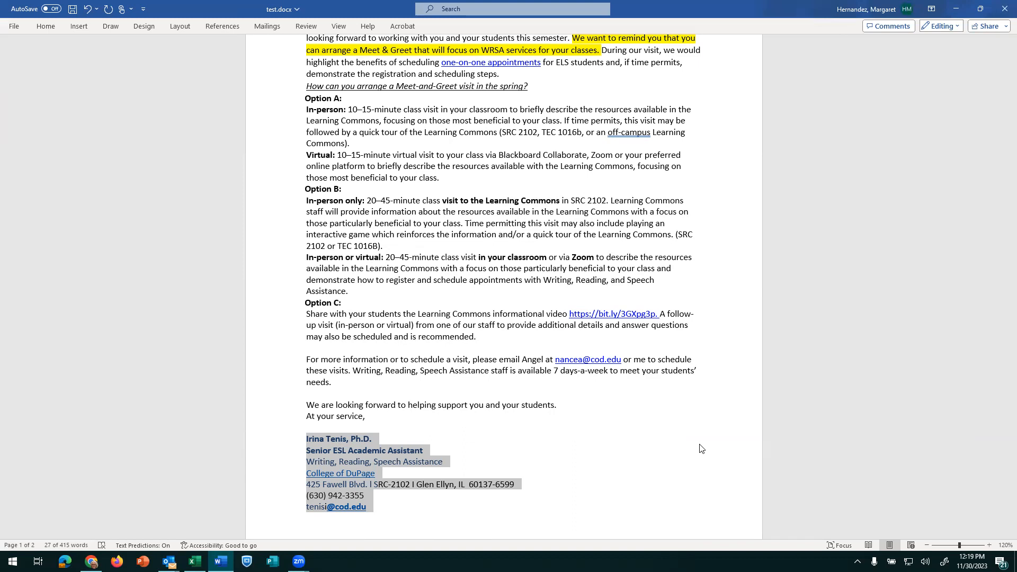
scroll(567, 367, up, 3)
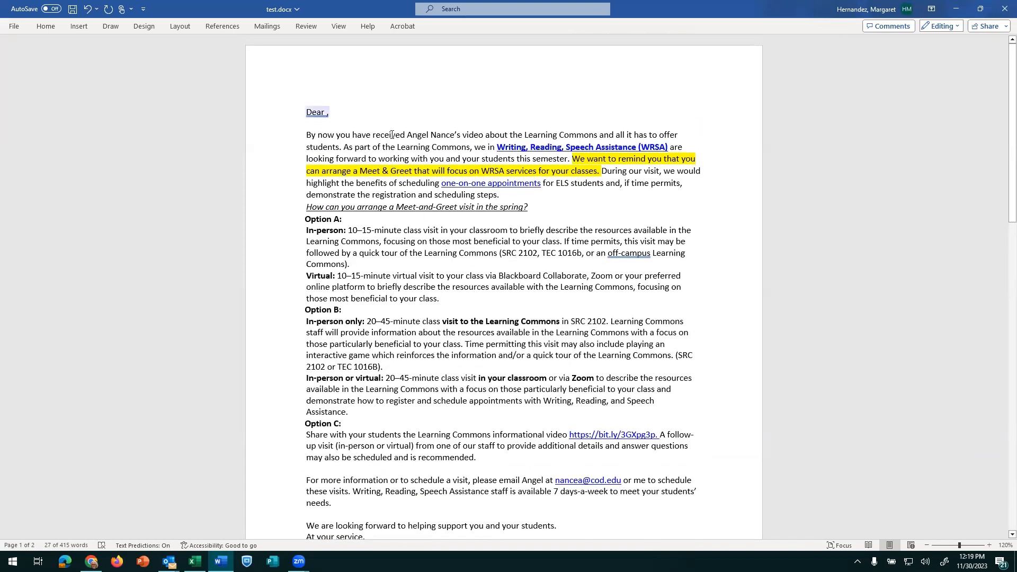
Step: Place the insertion point before the comma in the greeting and start an e-mail messages mail merge
click(328, 115)
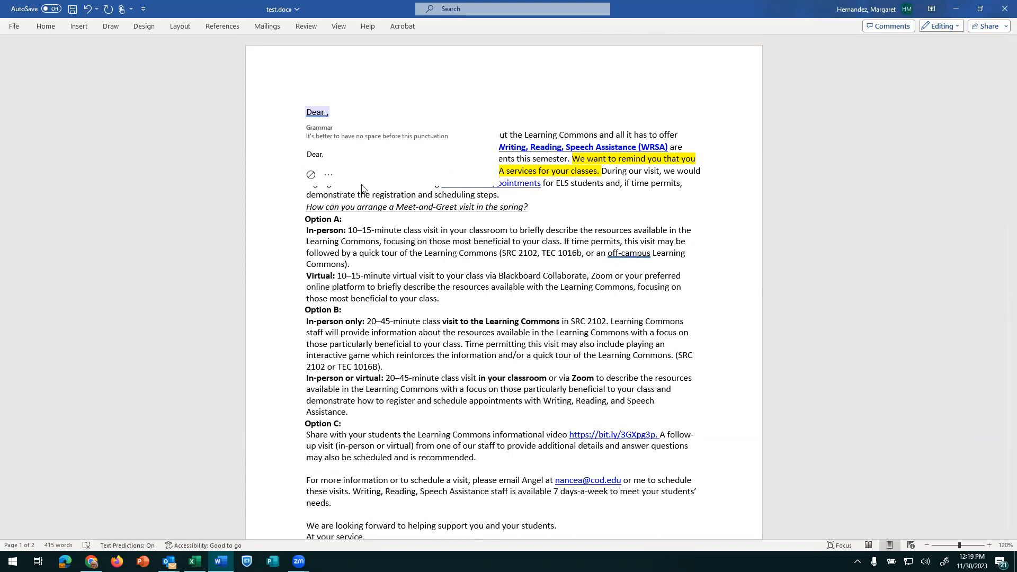
click(261, 29)
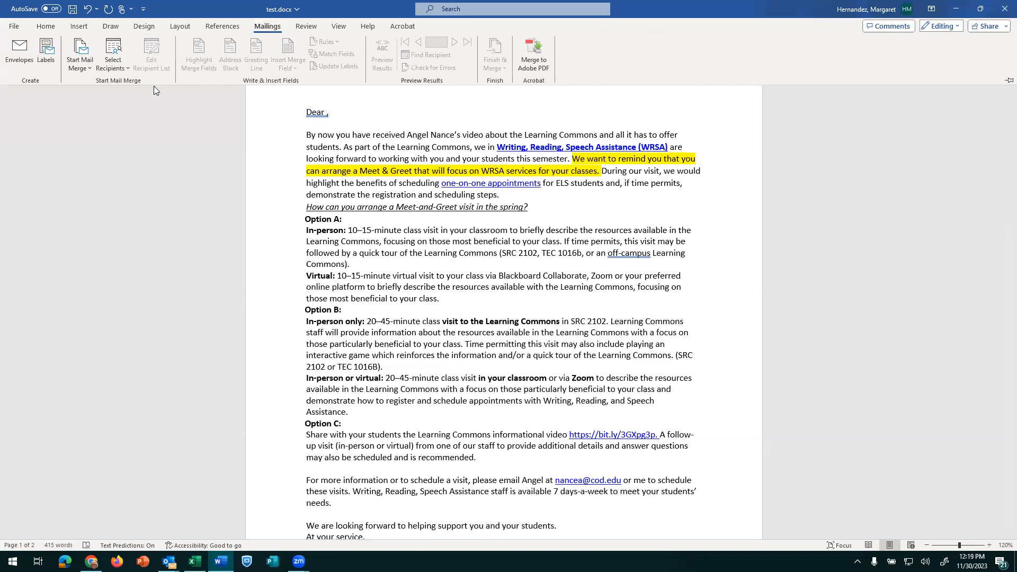
click(80, 61)
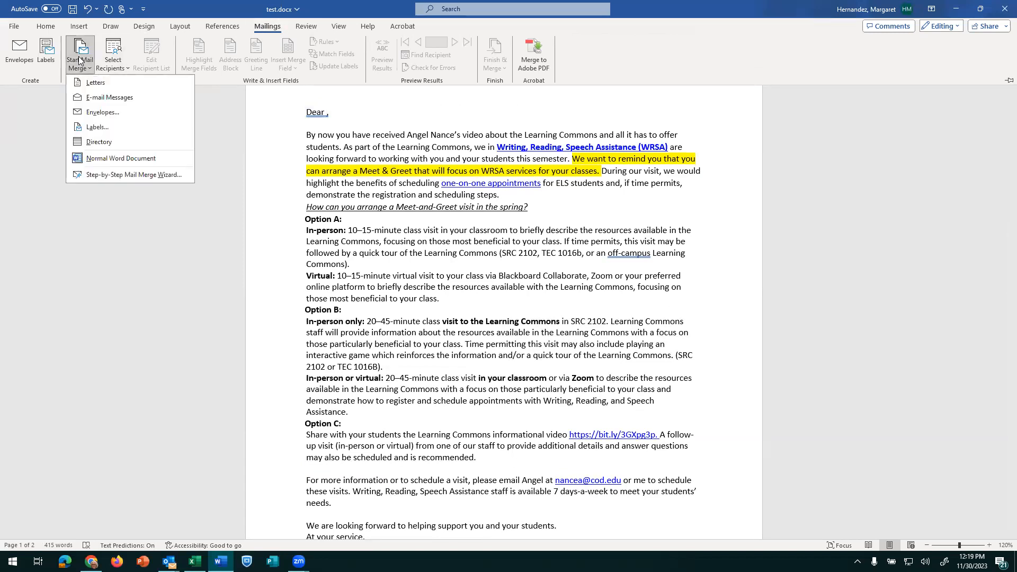
click(91, 98)
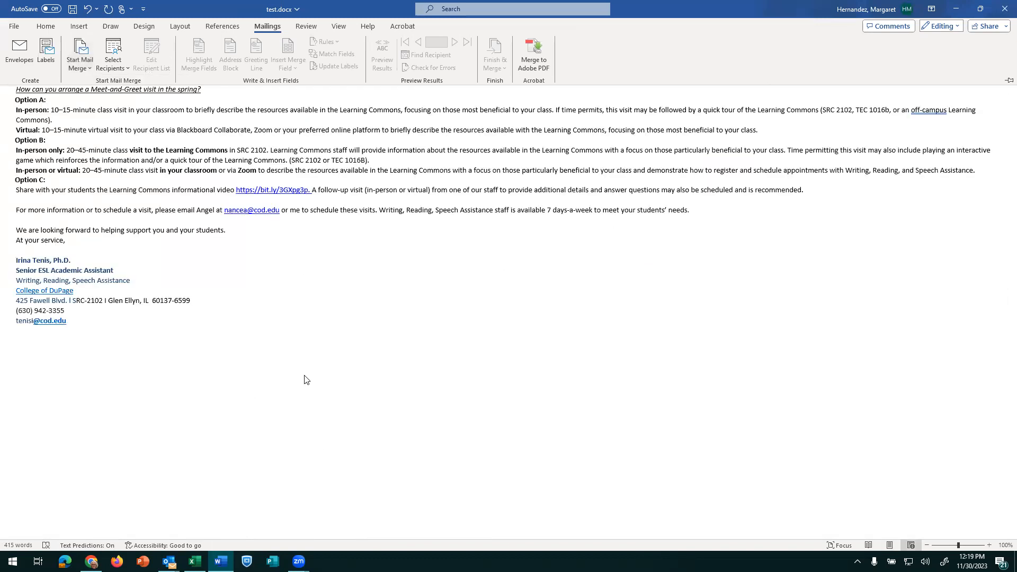
key(ctrl+F1)
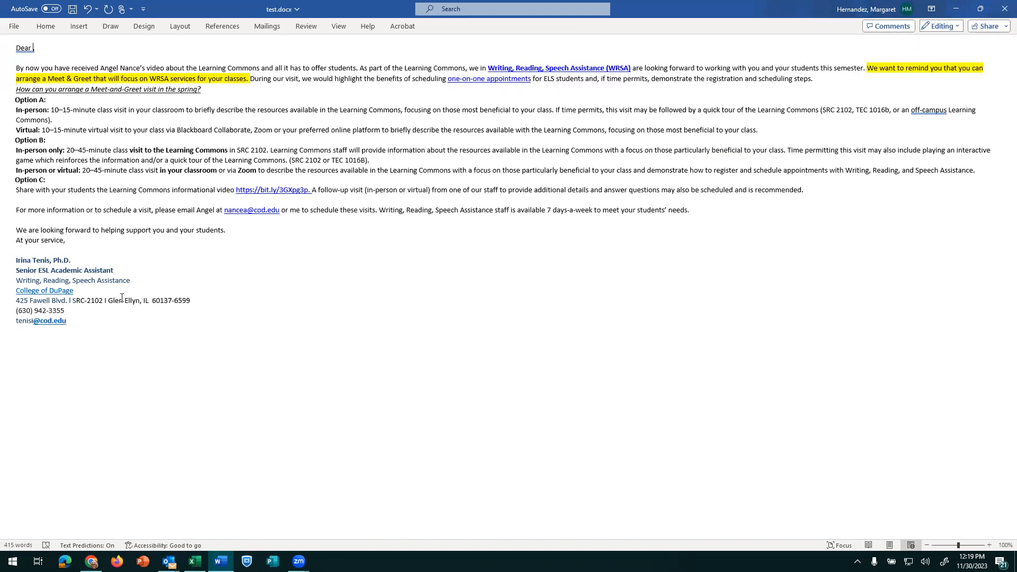
Step: Use the existing list STR178 - Current F 23 Semester Faculty Report.xlsx from the Desktop as recipients, selecting the ELA$ table with column headers
click(261, 27)
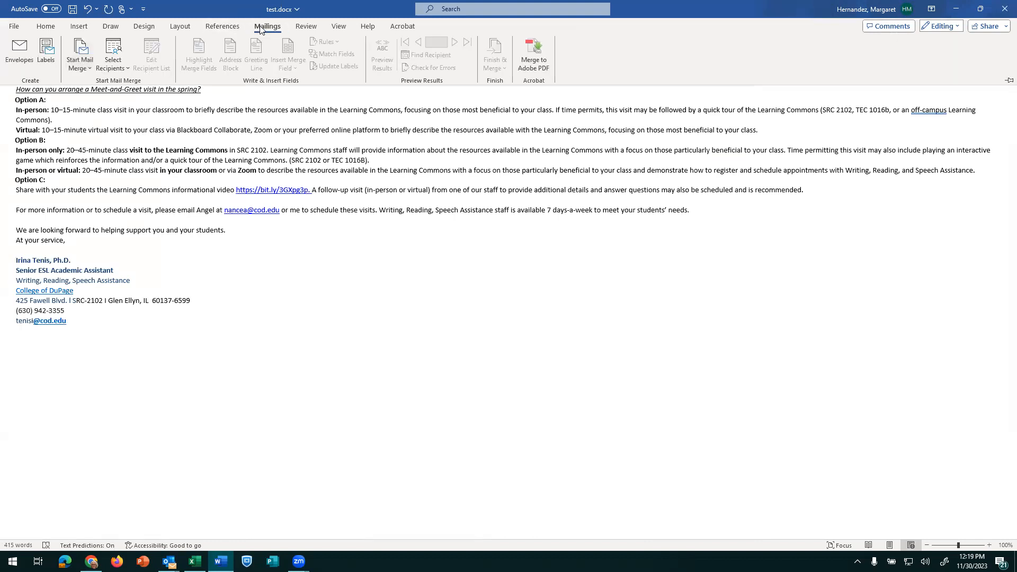
click(111, 68)
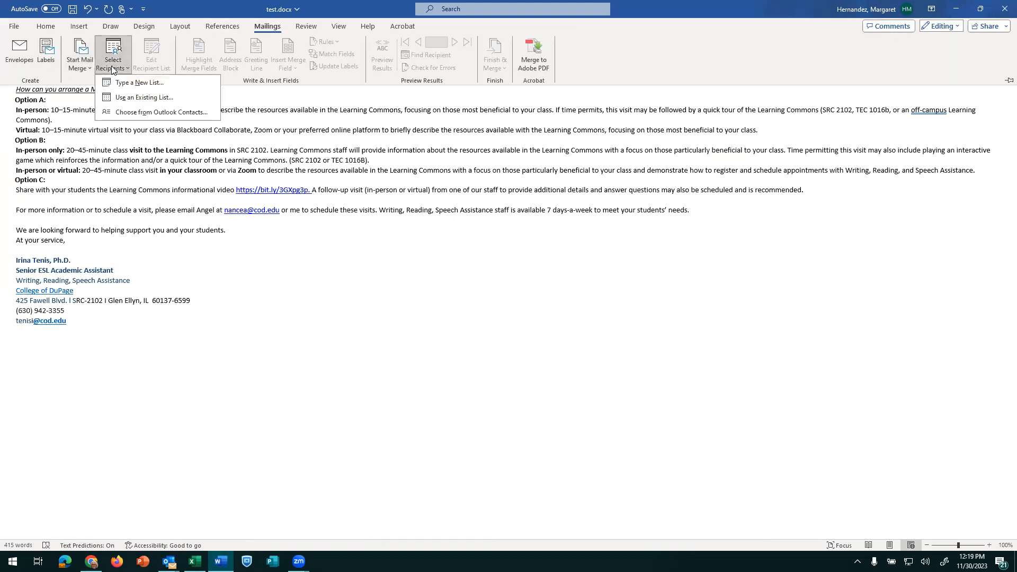
click(132, 101)
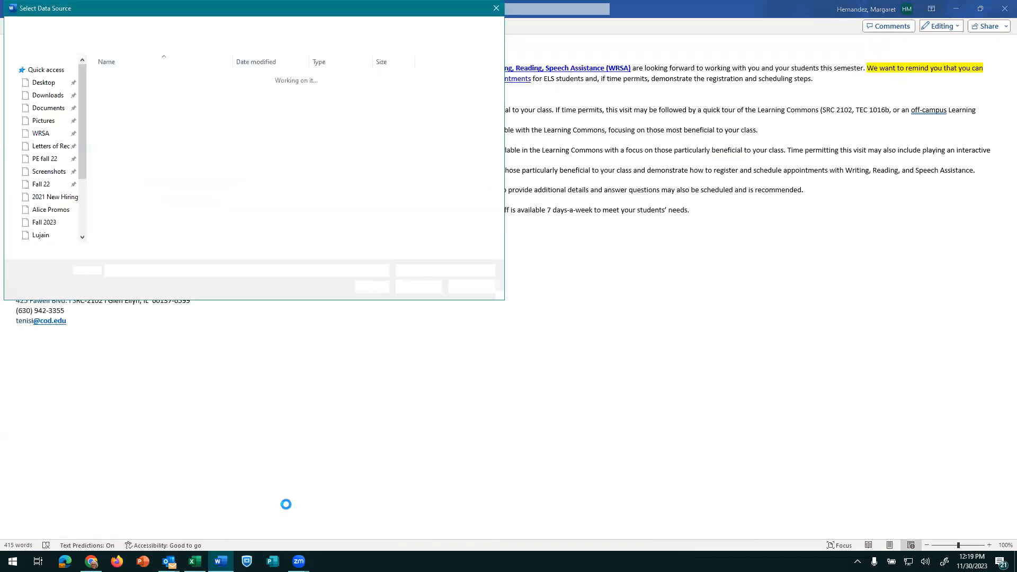
click(53, 126)
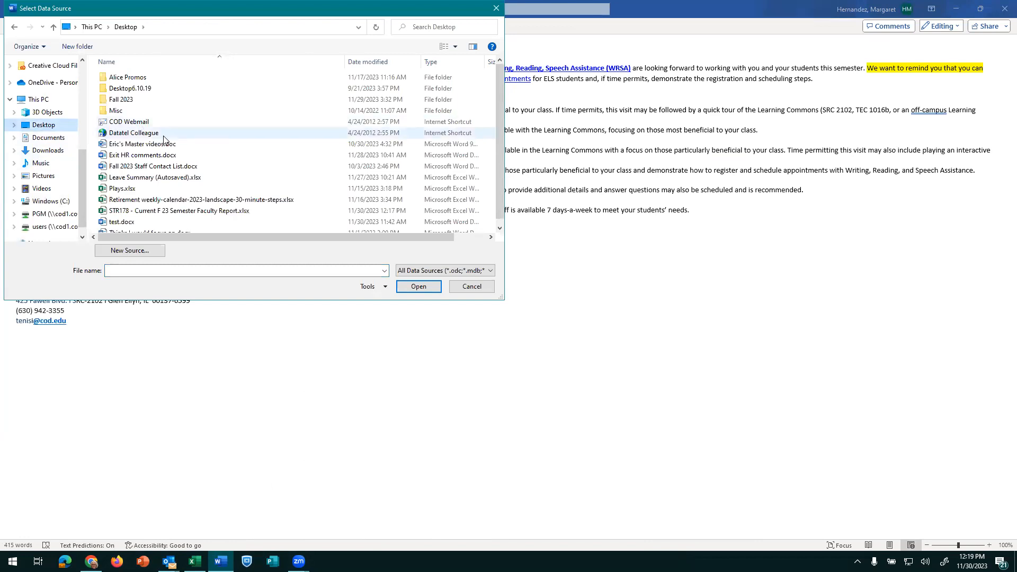
click(160, 211)
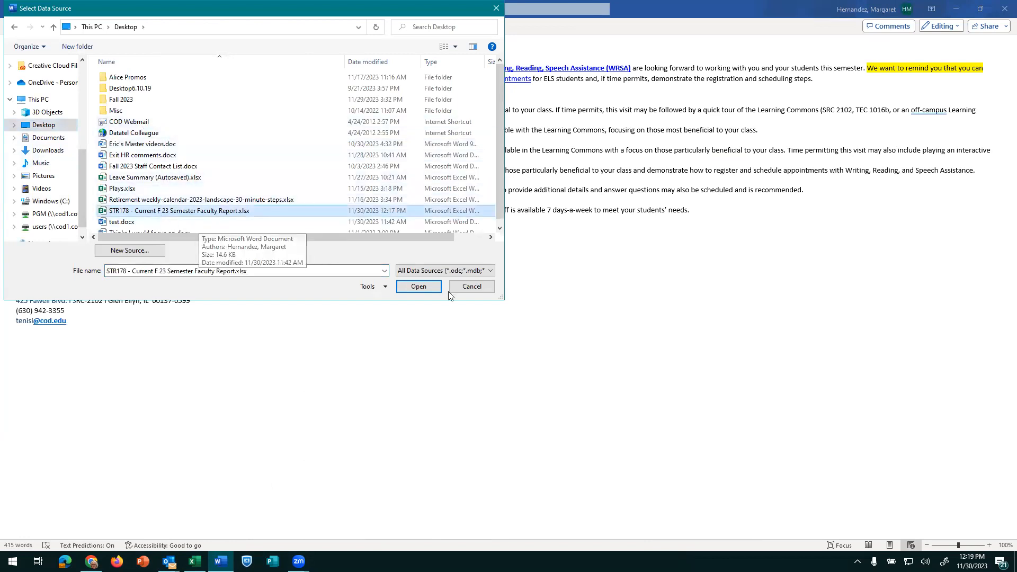
click(419, 287)
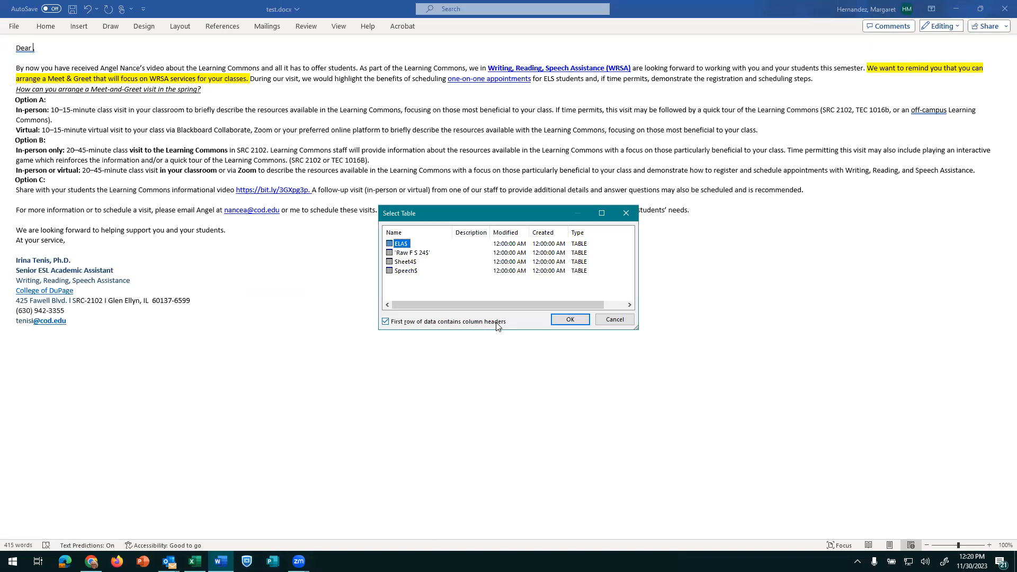
click(569, 320)
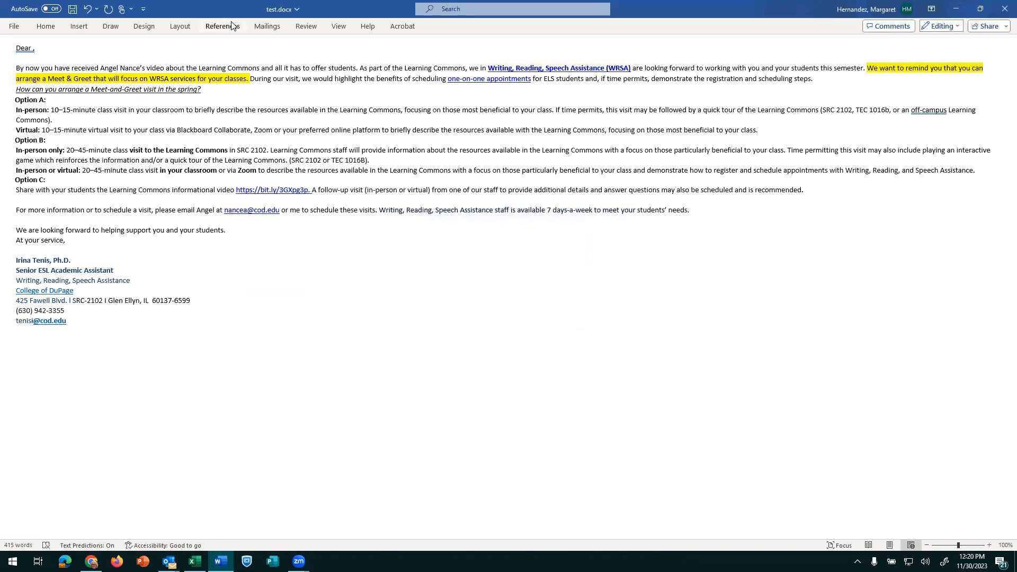
Step: Insert the Faculty_First_Name merge field after "Dear" in the greeting
click(267, 26)
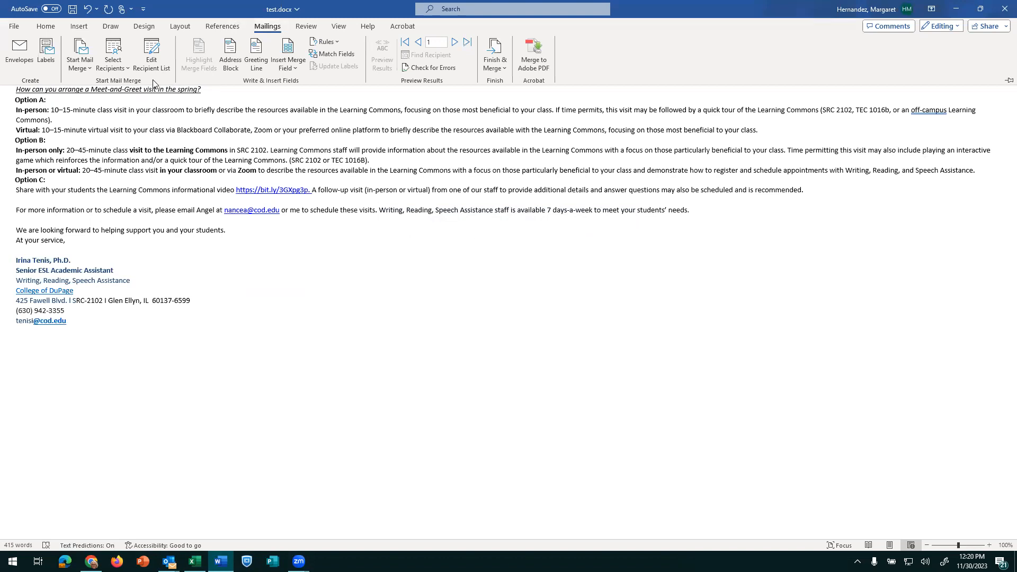
click(279, 70)
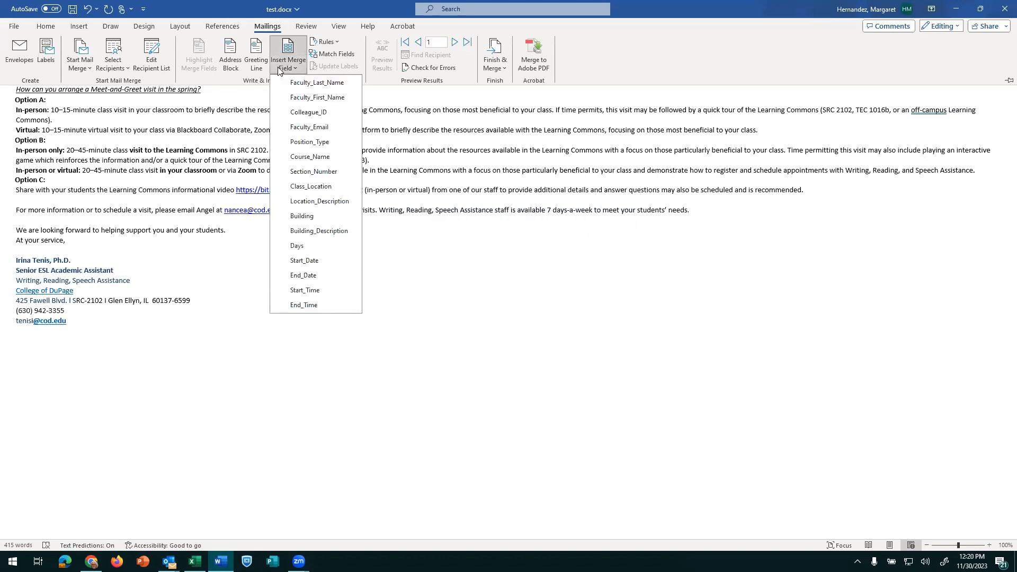
click(298, 98)
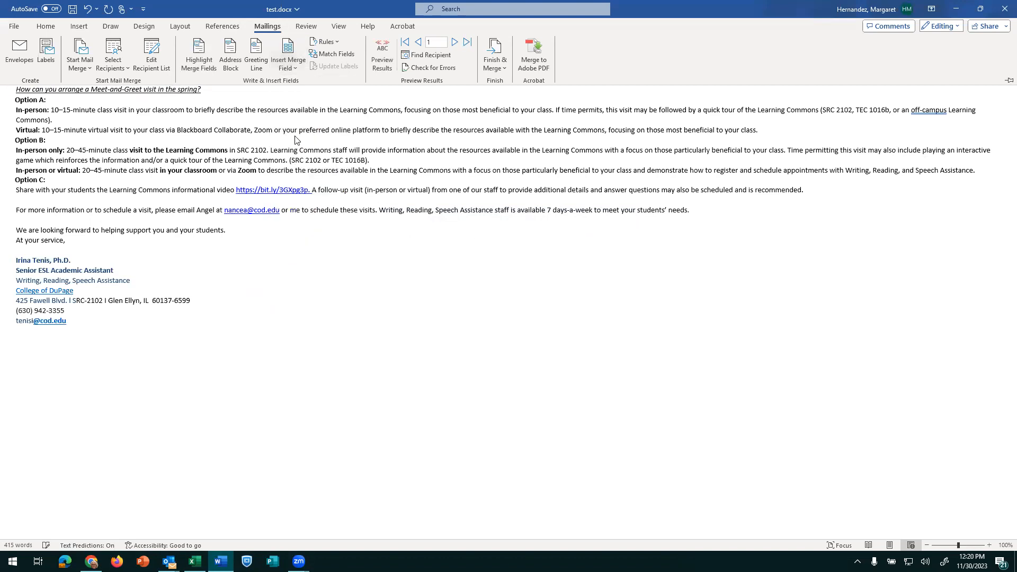
click(218, 8)
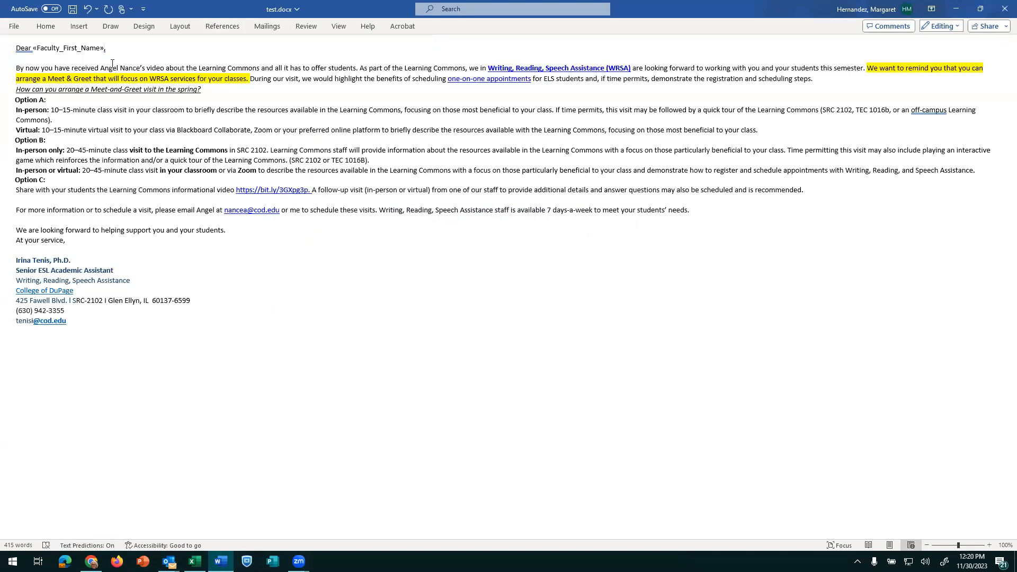
text(,)
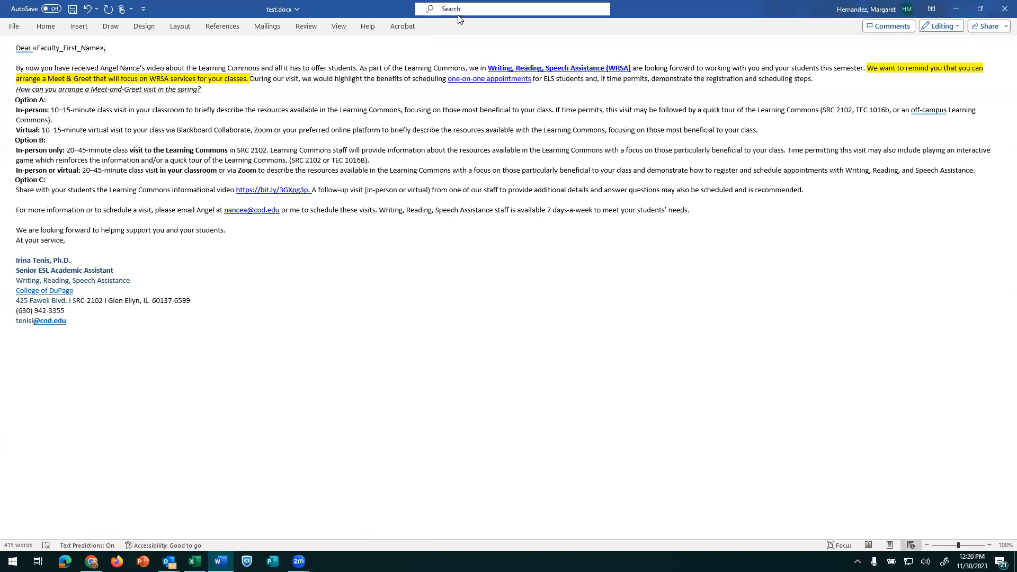
Step: Check the greeting's font settings and preview the merge results, advancing to the third recipient record
click(43, 29)
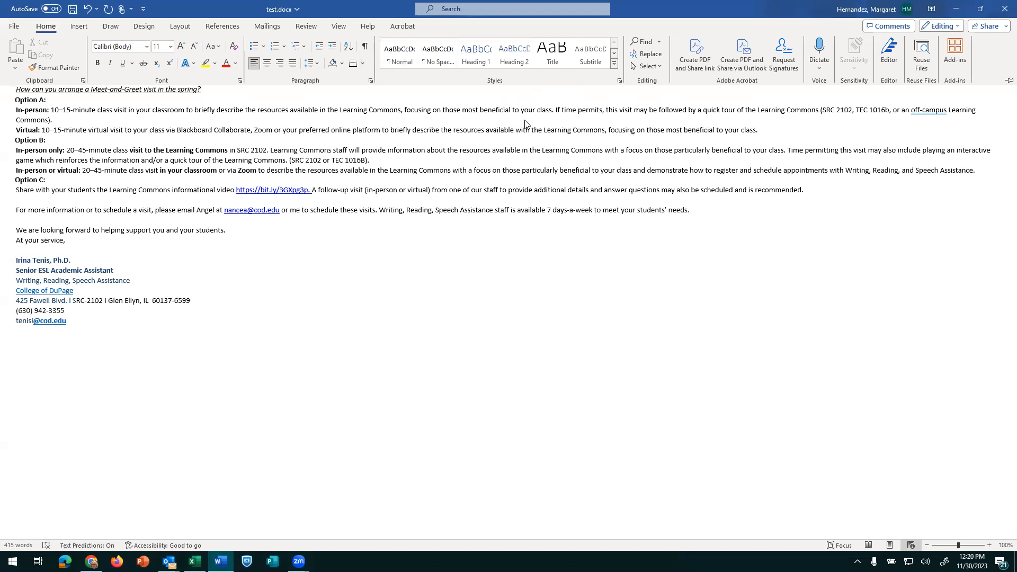
click(267, 26)
click(384, 59)
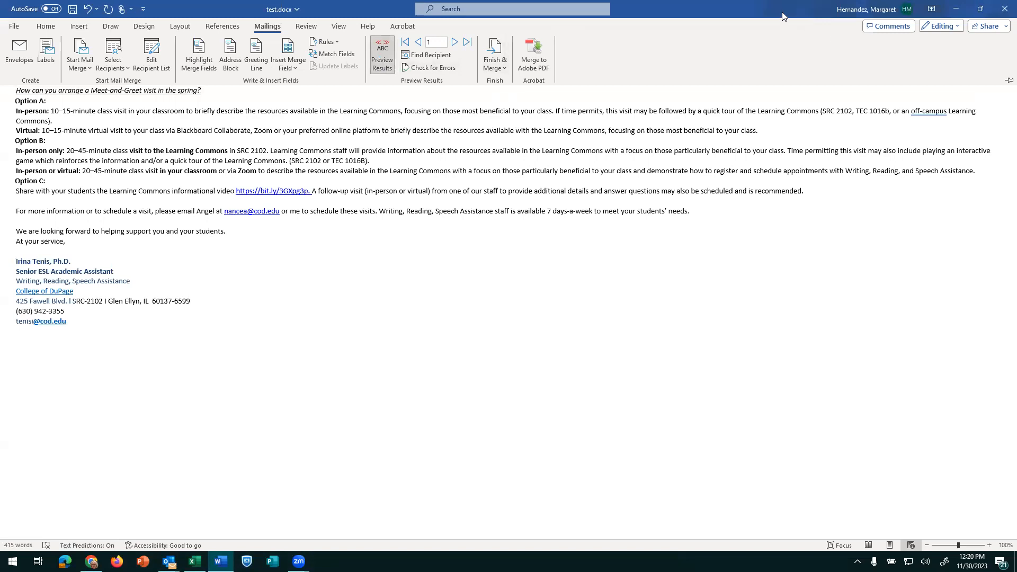
key(ctrl+F1)
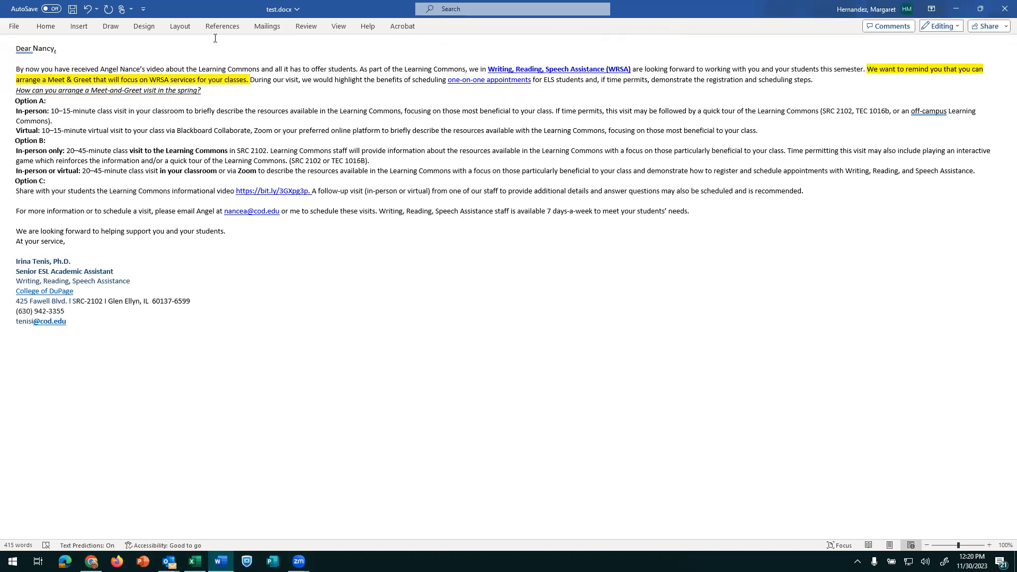
click(267, 27)
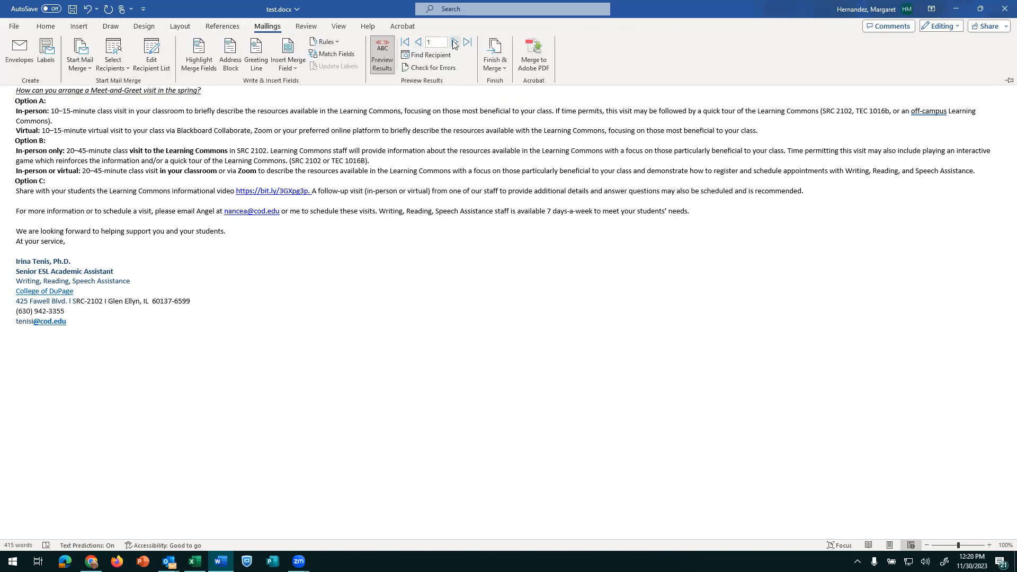
click(454, 42)
click(639, 253)
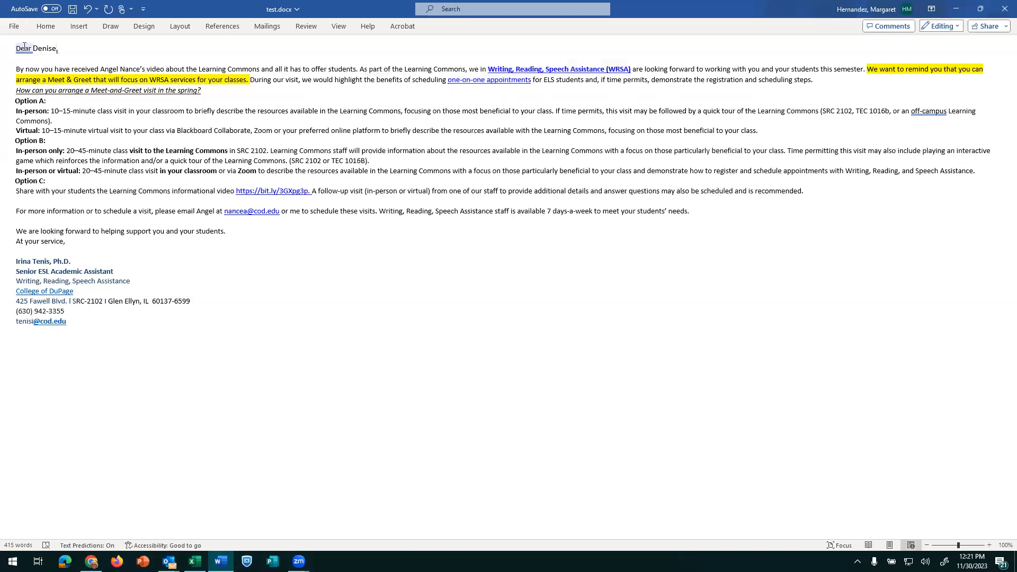
Step: Begin merging to e-mail messages with the subject line "Conversation Cirlces spring kickoff", list the recipient field choices, and cancel
click(268, 26)
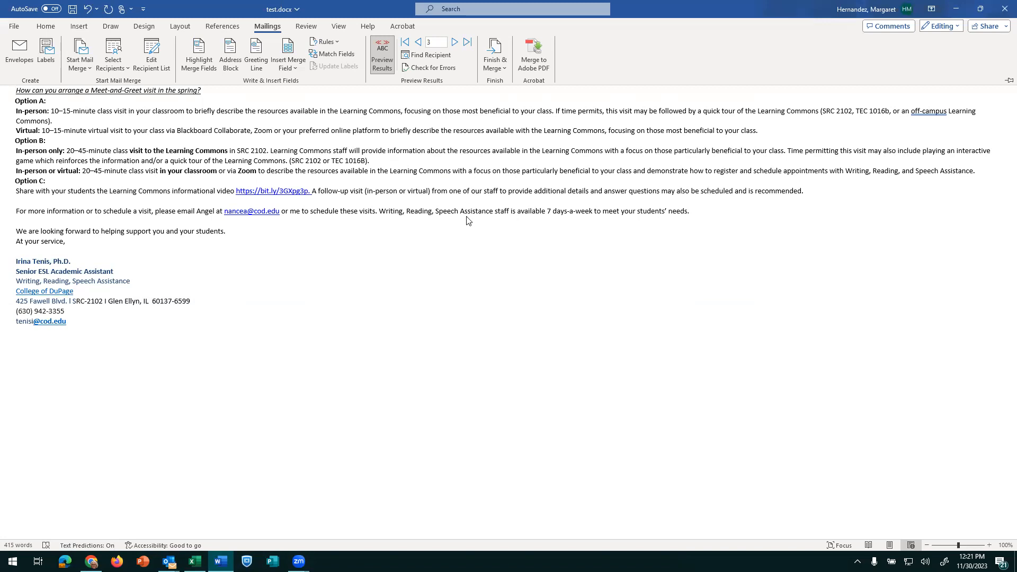
click(493, 69)
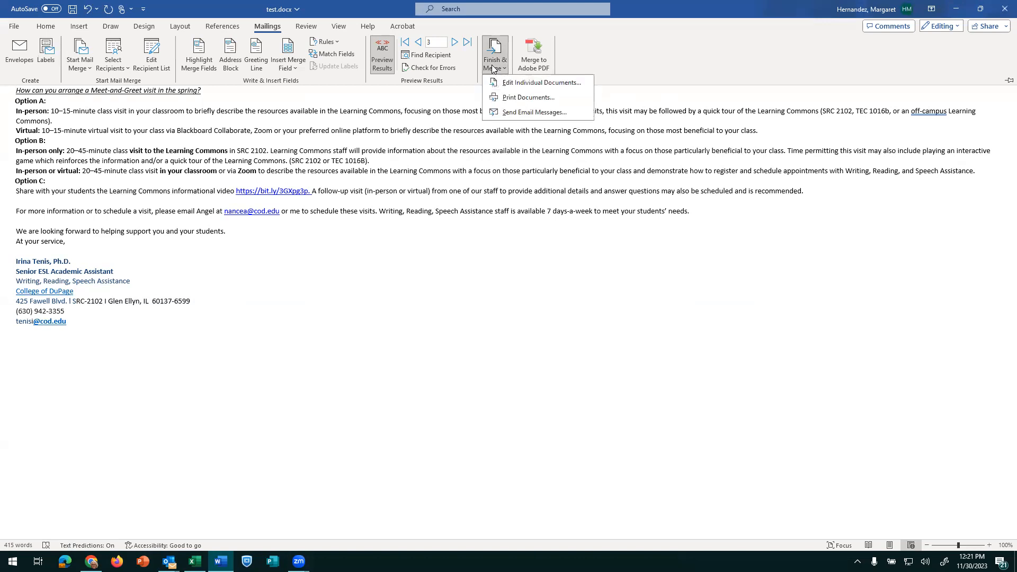
click(513, 113)
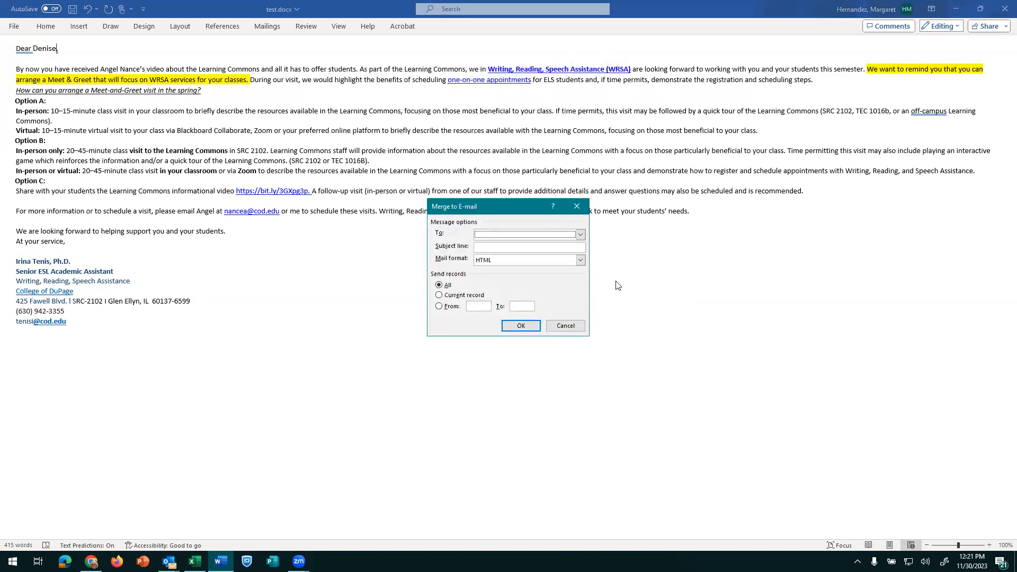
click(508, 246)
text(Conversation Cirlces spring kickoff)
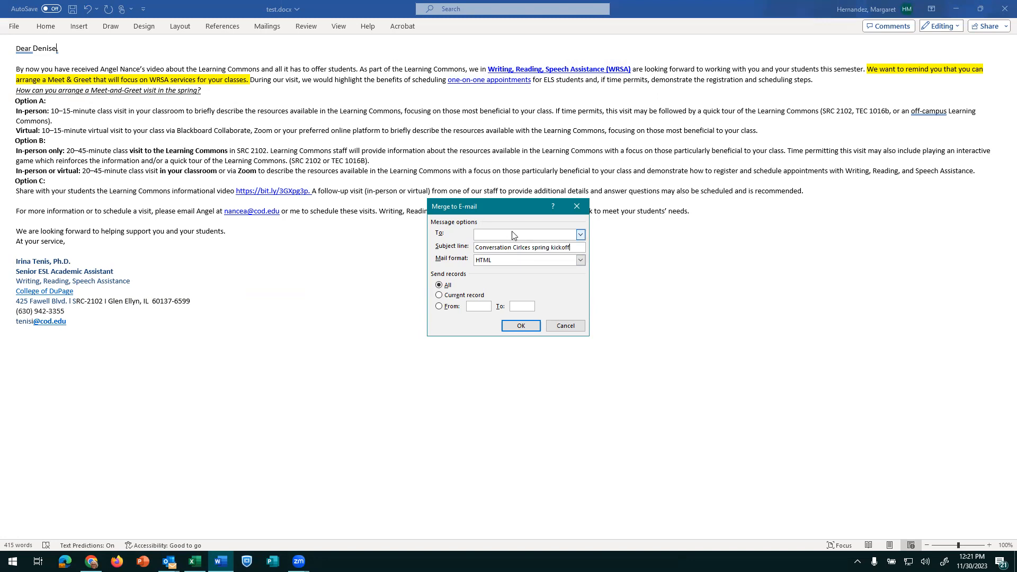
click(581, 234)
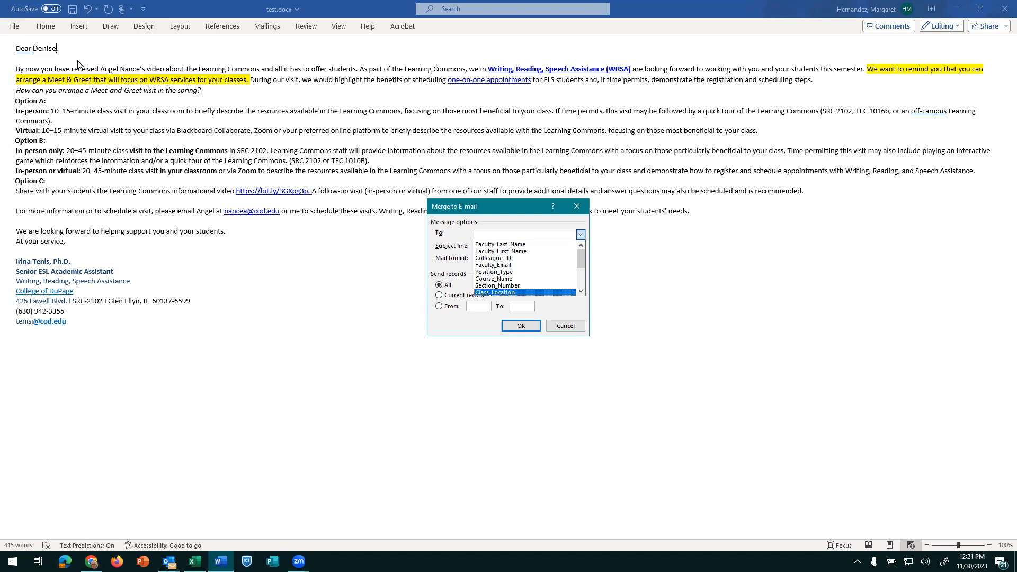
click(574, 327)
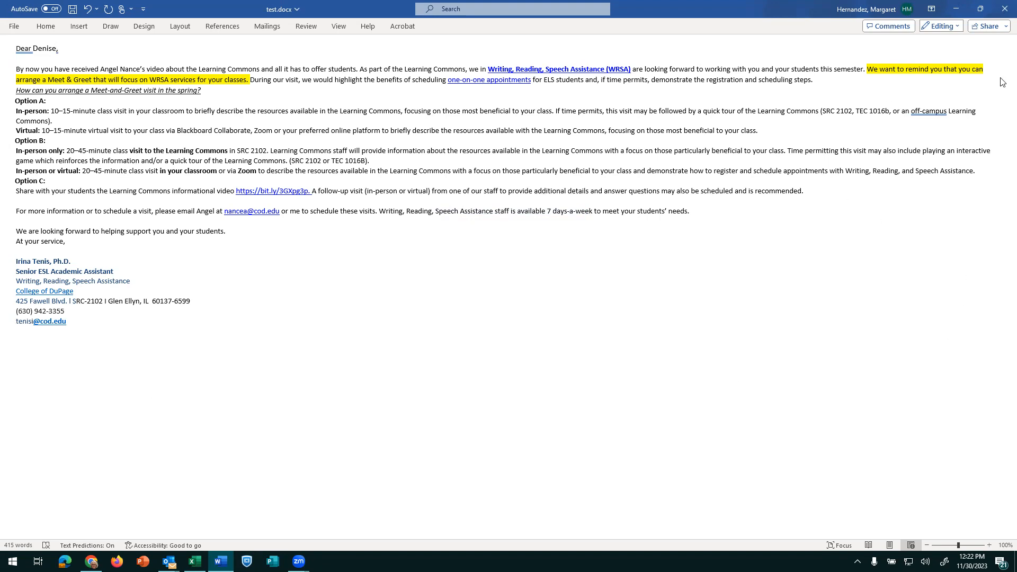
Step: Close the letter test.docx and return to the ELA sheet of the Excel faculty report
click(1002, 12)
click(516, 297)
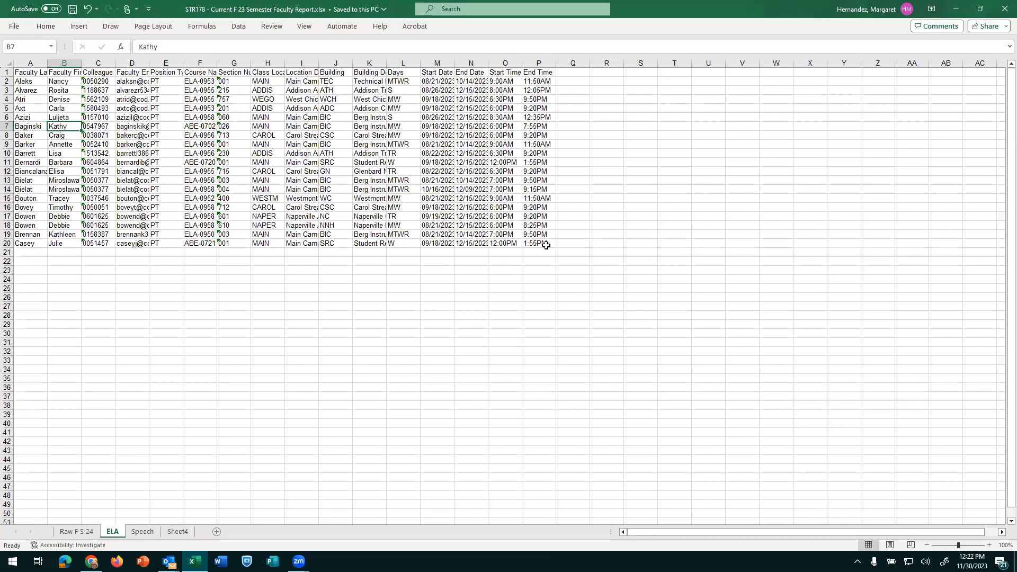